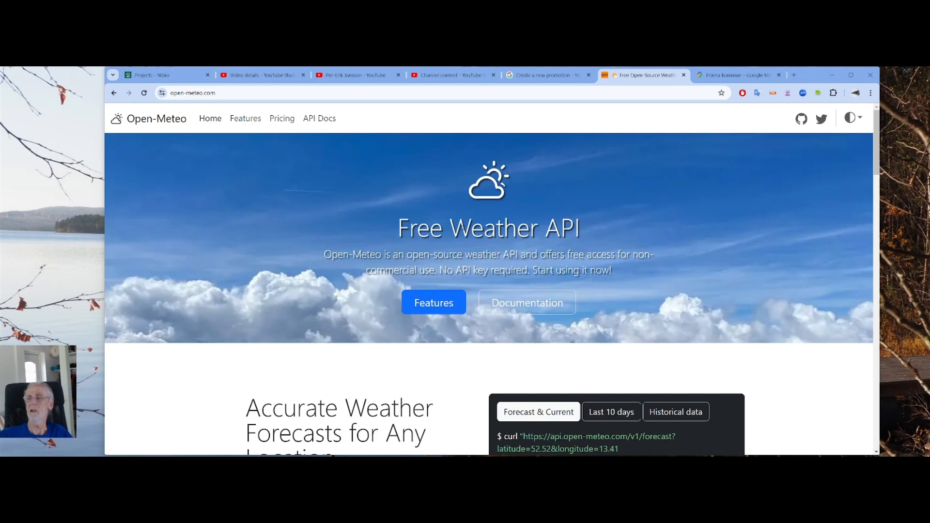
- Open the Features page of the Open-Meteo website
scroll(422, 204, "down", 2)
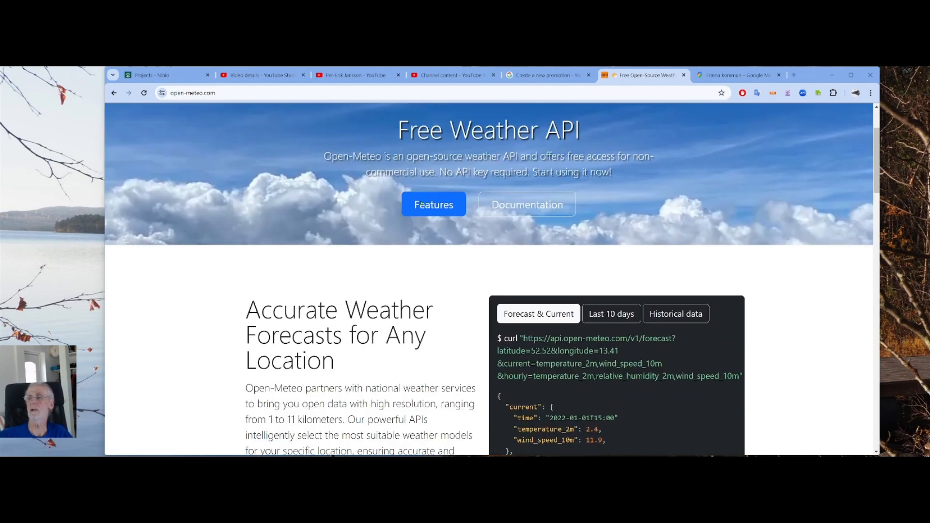
scroll(421, 203, "up", 2)
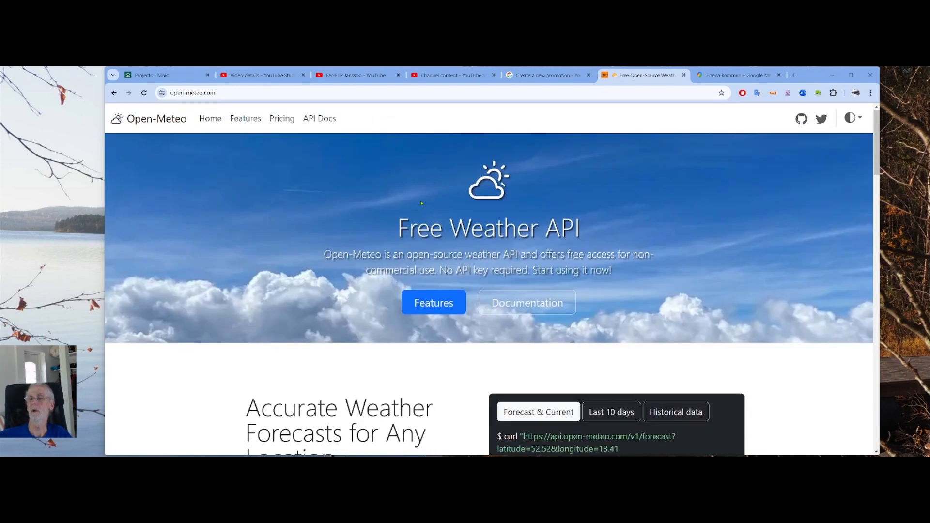
scroll(422, 204, "down", 2)
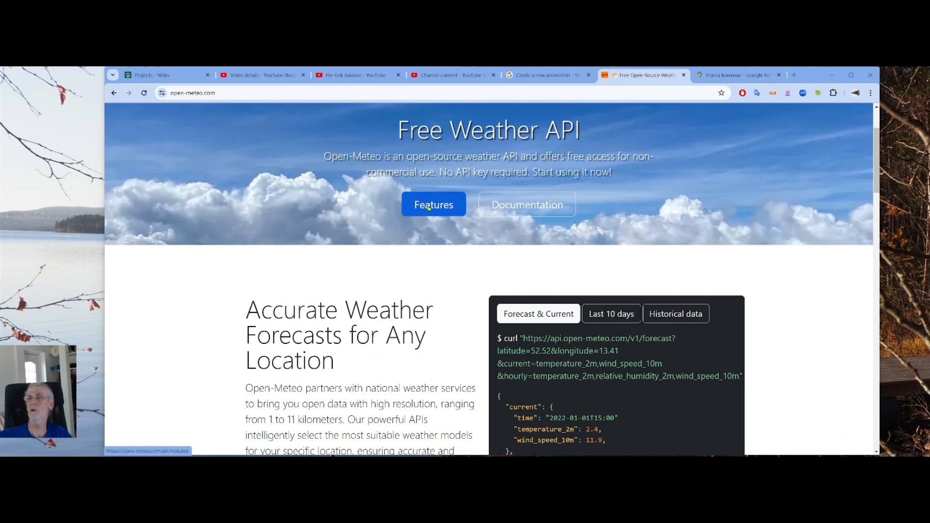
left_click(429, 207)
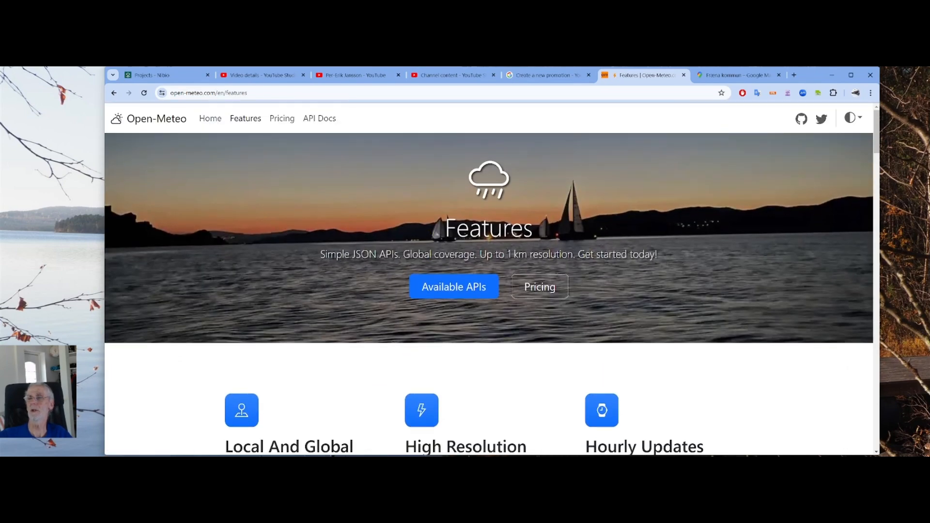
- Examine the feature descriptions, including model resolution, hourly updates, historical data, specialised forecasts and the available APIs
scroll(519, 238, "down", 2)
scroll(571, 220, "down", 3)
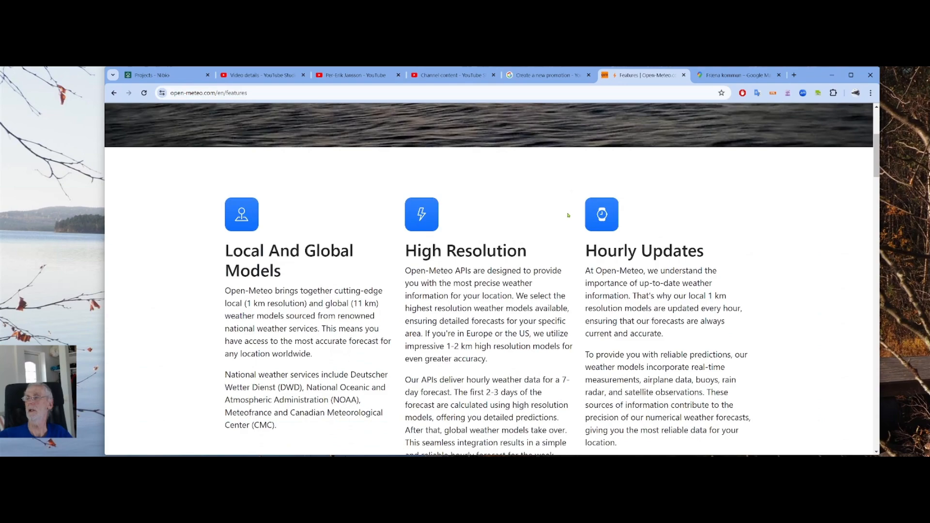
scroll(550, 197, "down", 4)
scroll(550, 196, "down", 3)
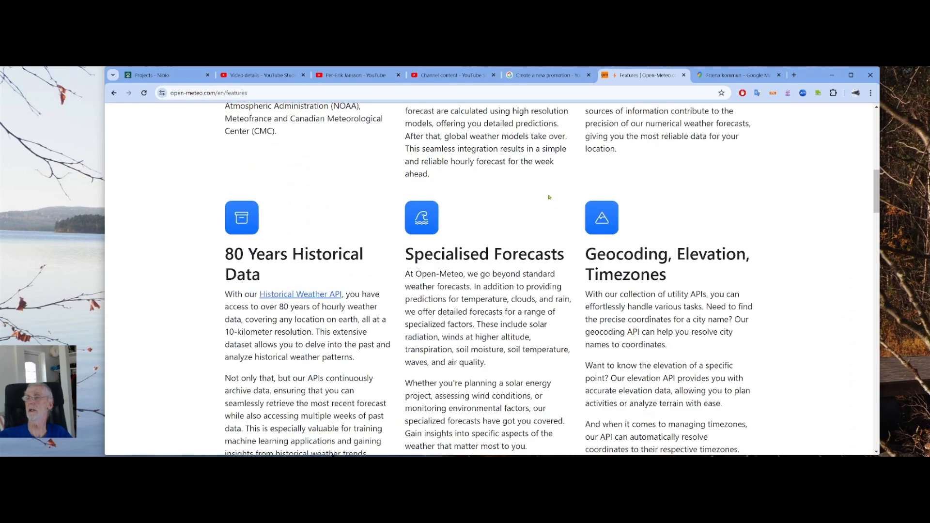
scroll(520, 299, "down", 8)
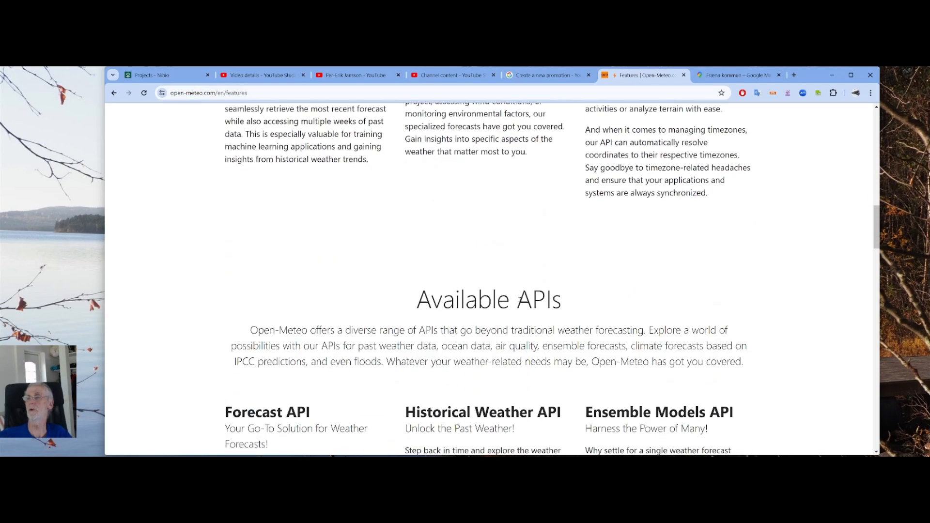
scroll(598, 233, "up", 8)
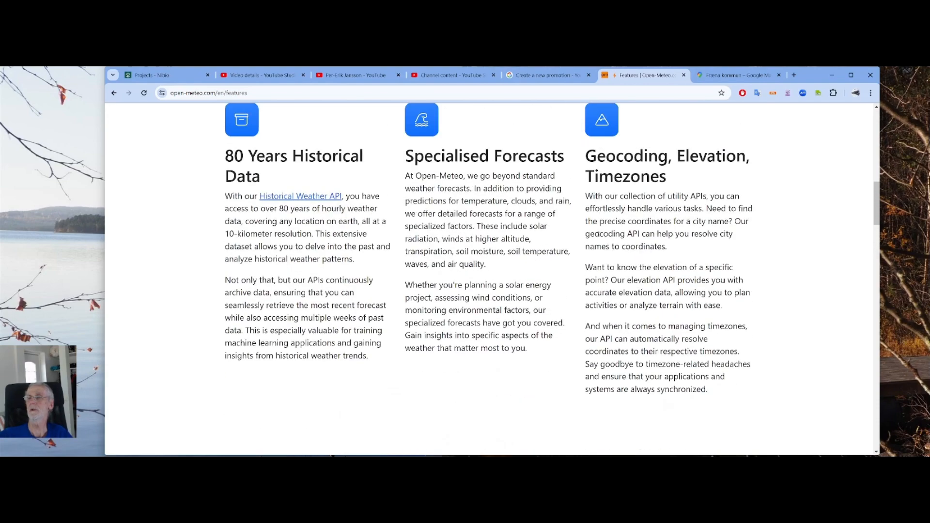
scroll(555, 320, "up", 6)
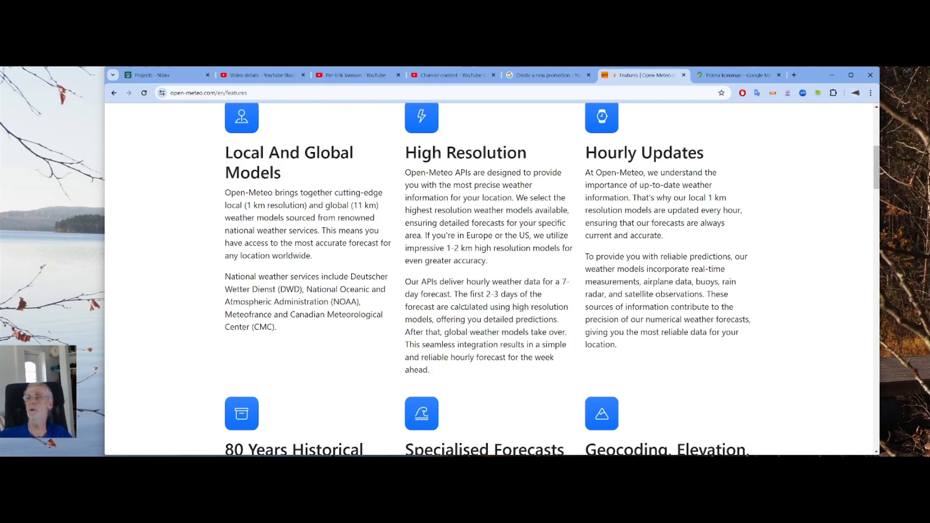
scroll(466, 306, "down", 2)
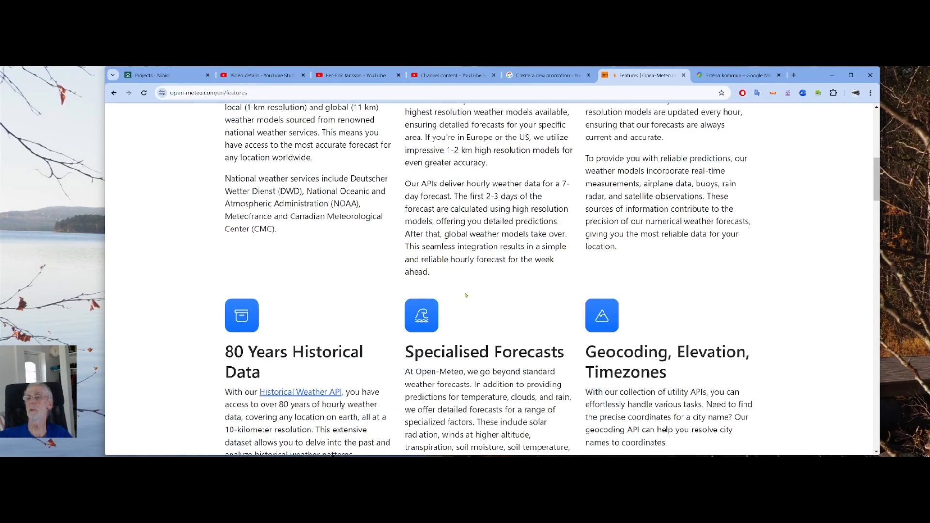
scroll(467, 295, "down", 2)
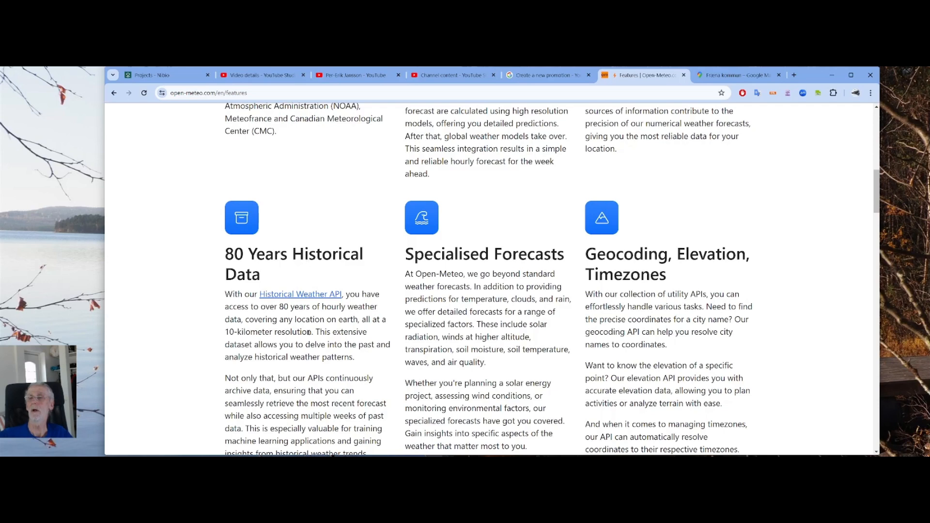
- Open the Historical Weather API page linked under 80 Years Historical Data and go to its Location and Time section
left_click(302, 296)
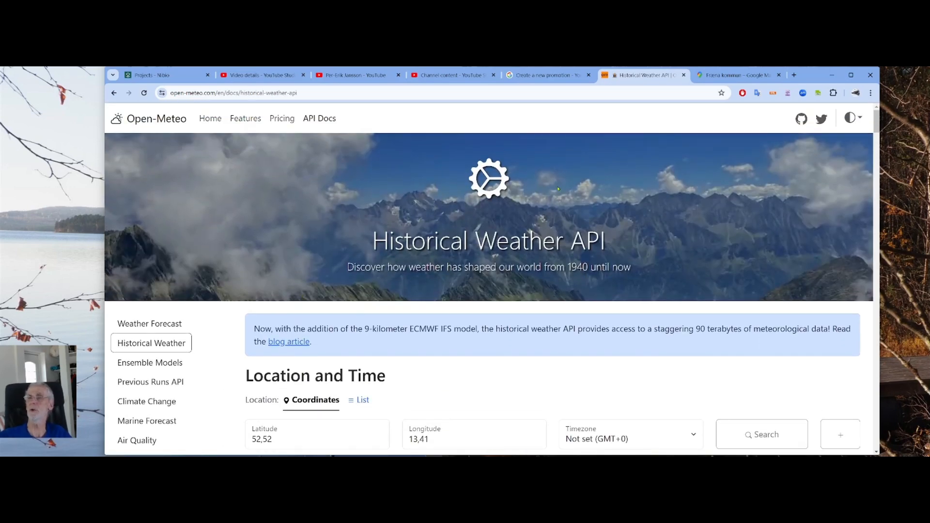
scroll(559, 189, "down", 2)
scroll(559, 189, "down", 2)
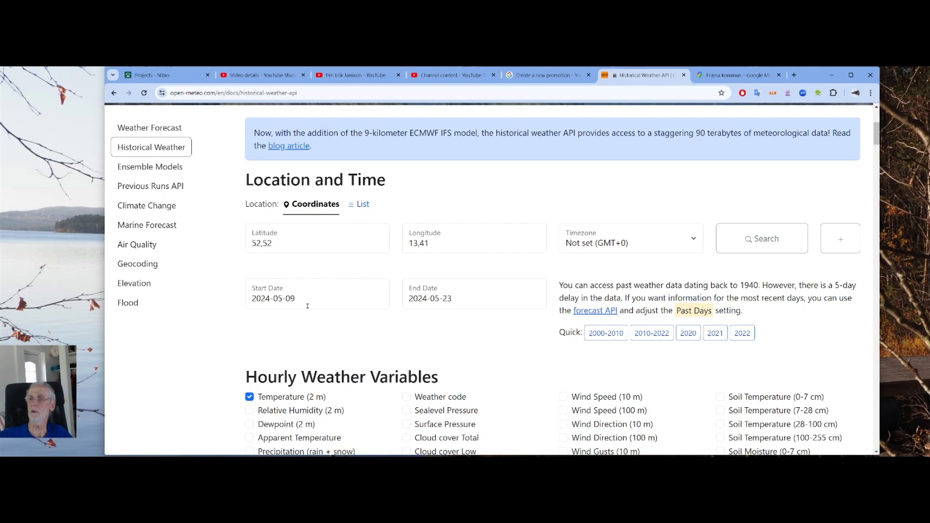
- Set the location's latitude to 62,9525
left_click(292, 245)
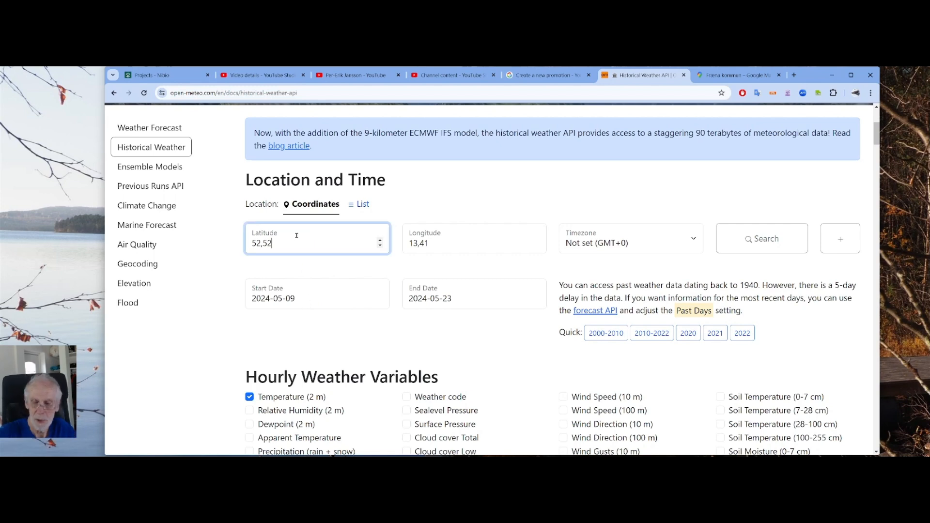
key("BackSpace")
key("BackSpace")
key("BackSpace")
key("BackSpace")
key("BackSpace")
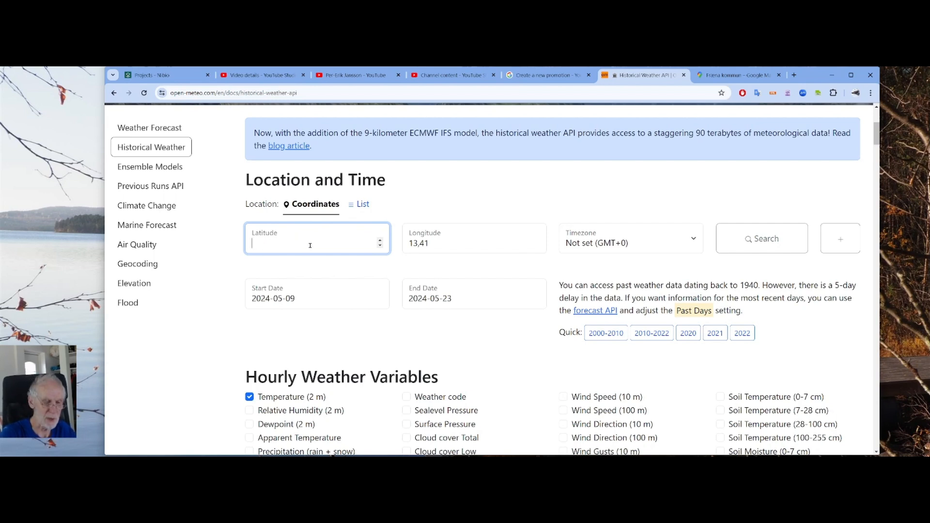
type("62,952")
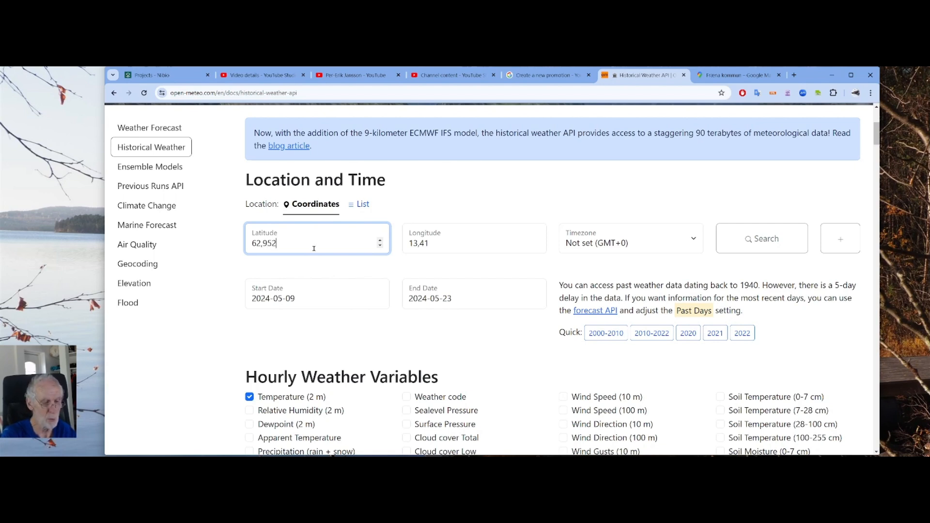
type("5")
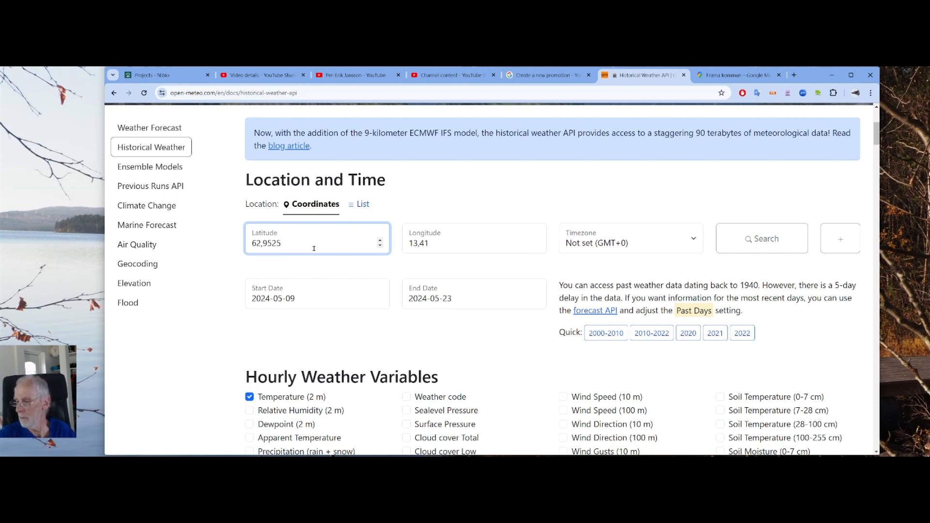
- Set the location's longitude to 7,1722
key("Tab")
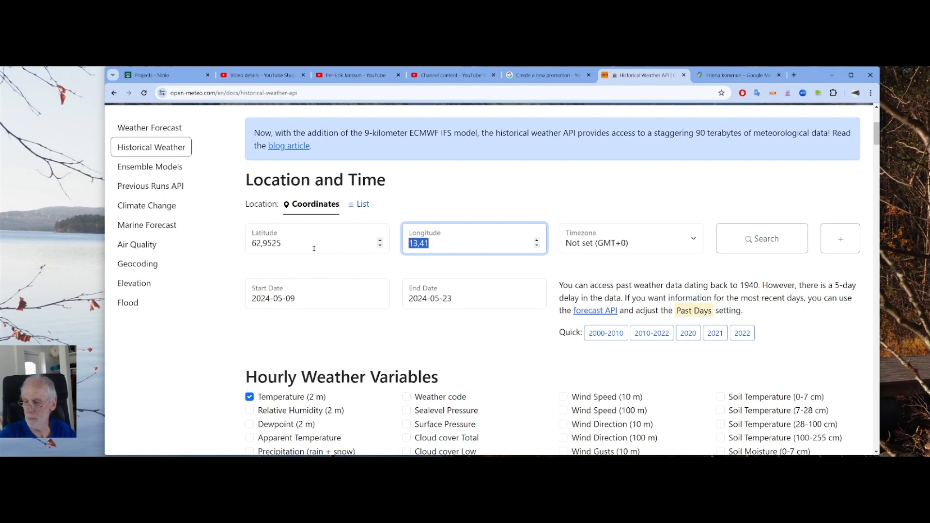
type("7")
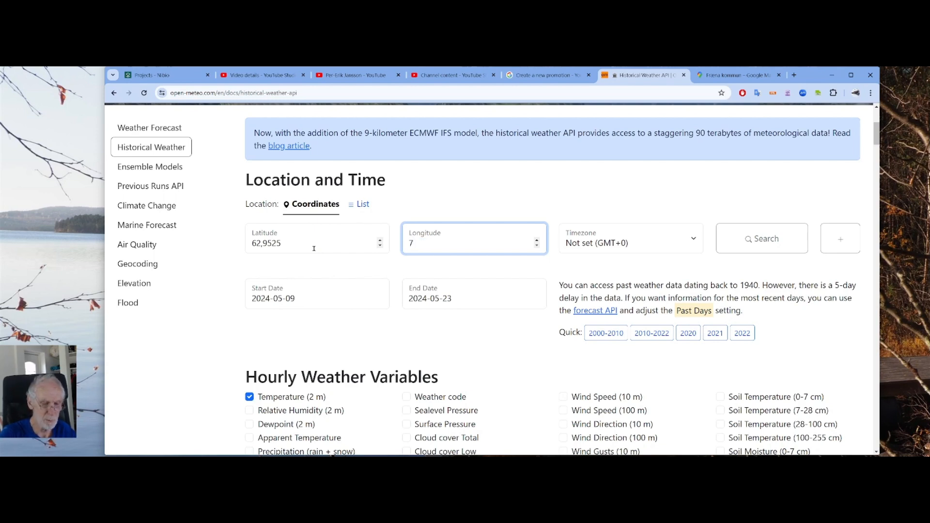
type(",17")
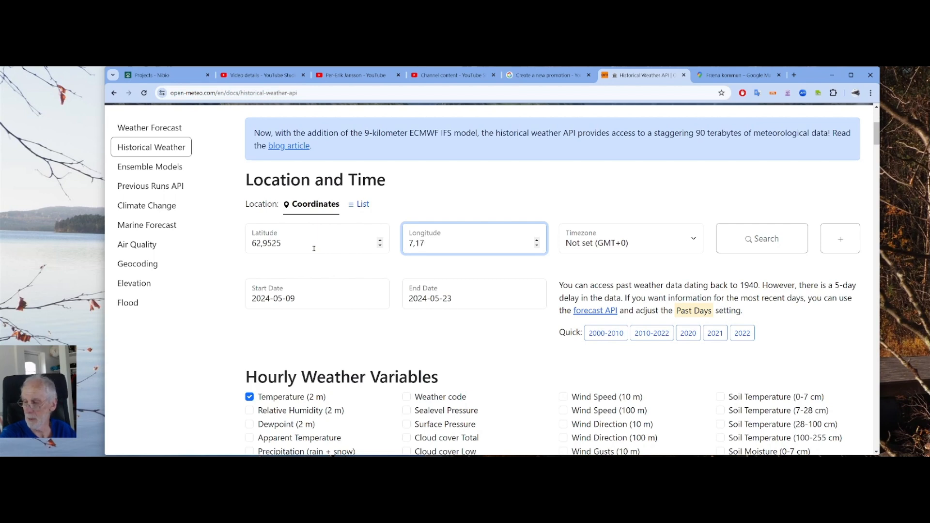
type("22")
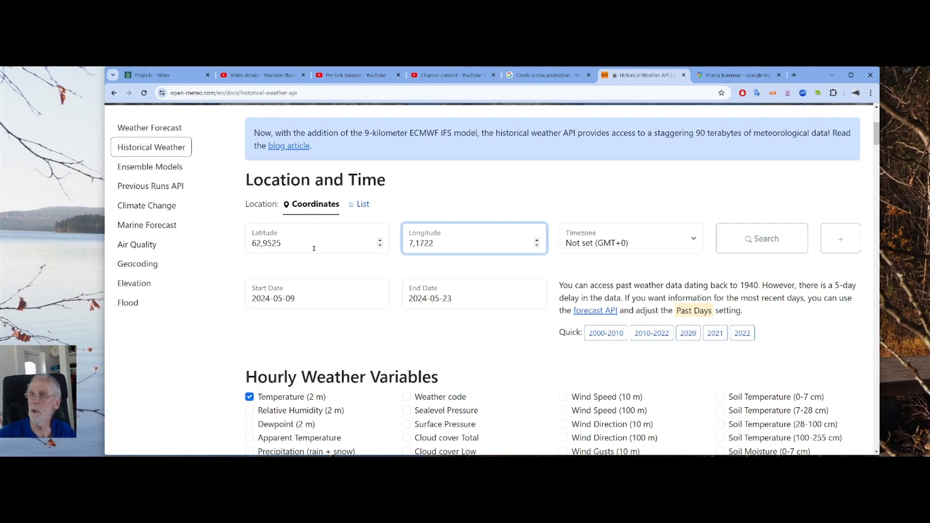
- Set the start date of the historical weather data to 2023-09-01
left_click(295, 295)
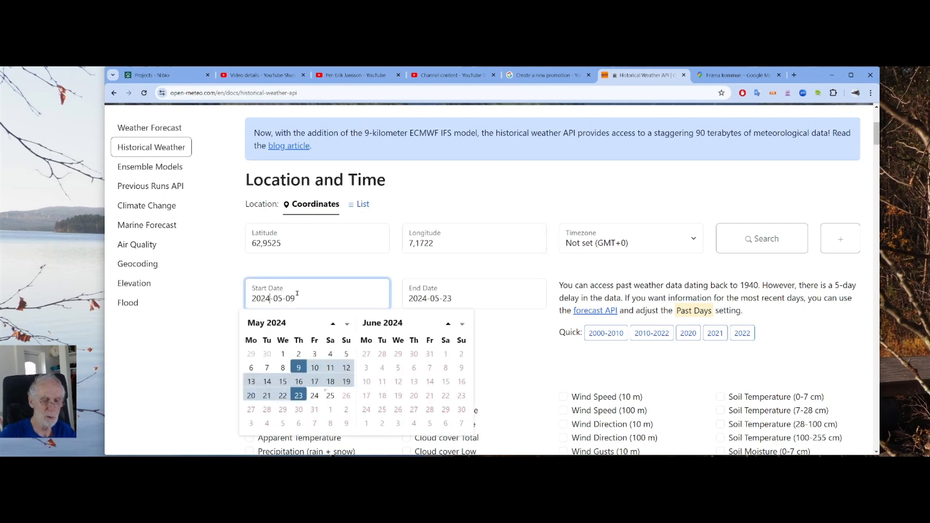
key("BackSpace")
type("3")
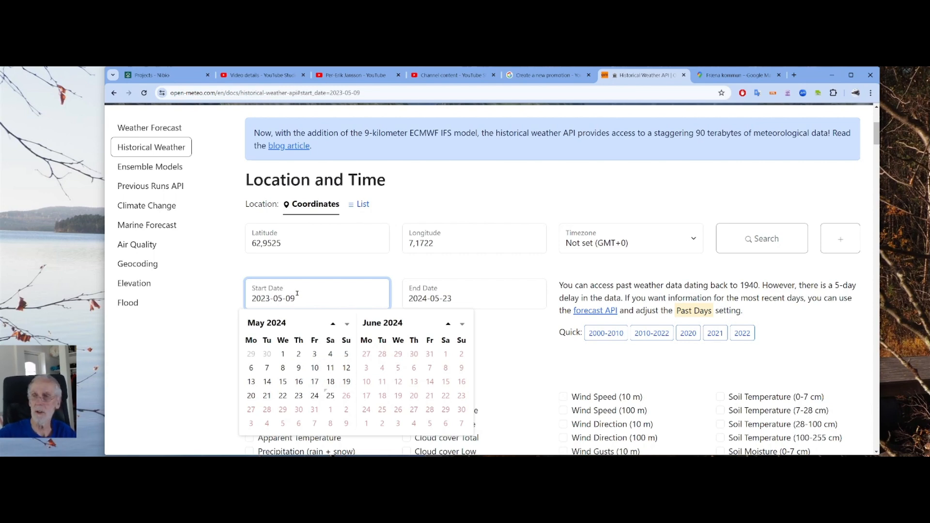
left_click(282, 298)
key("BackSpace")
type("9")
scroll(280, 299, "up", 2)
left_click(296, 396)
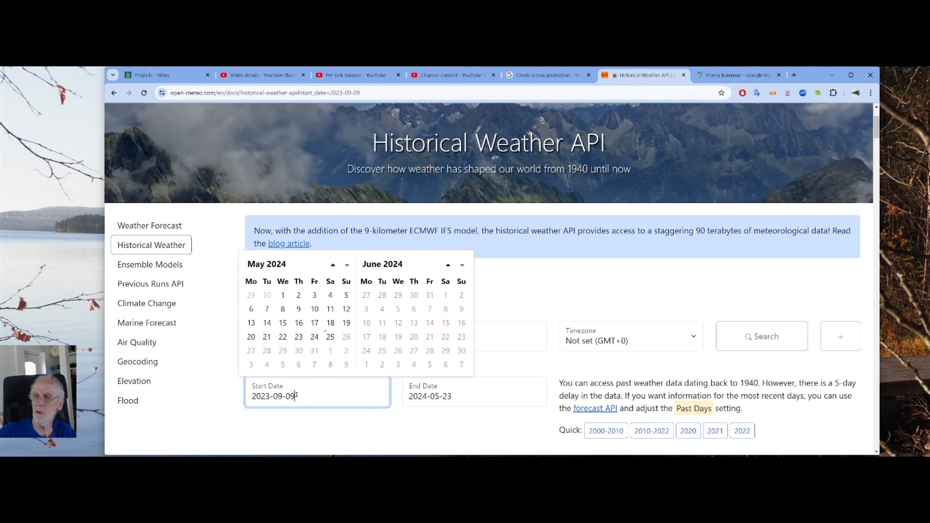
key("BackSpace")
type("1")
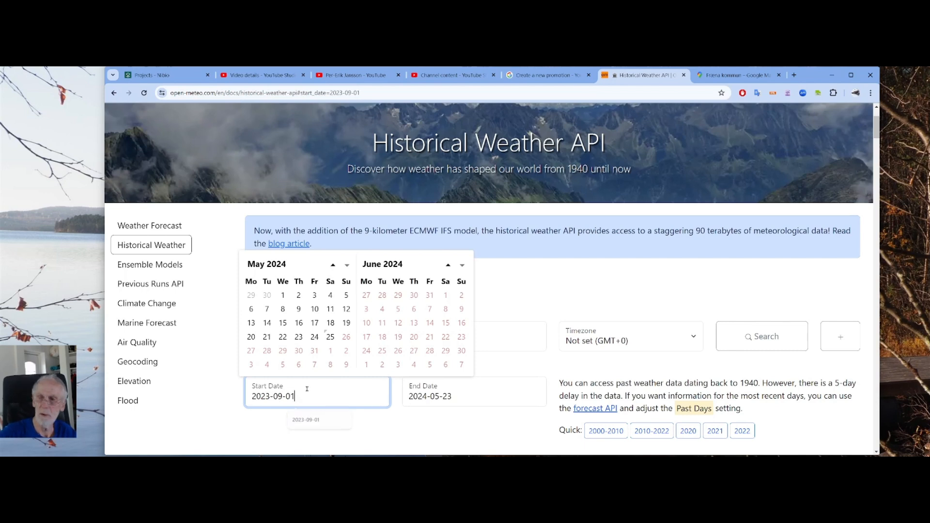
- Set the end date of the historical weather data to 2023-09-30 and dismiss the calendar
left_click(424, 399)
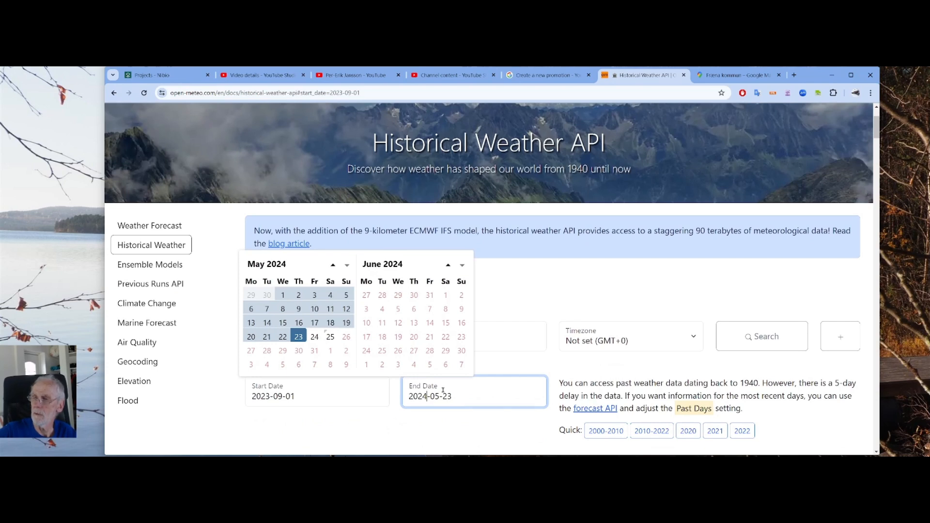
key("BackSpace")
type("3")
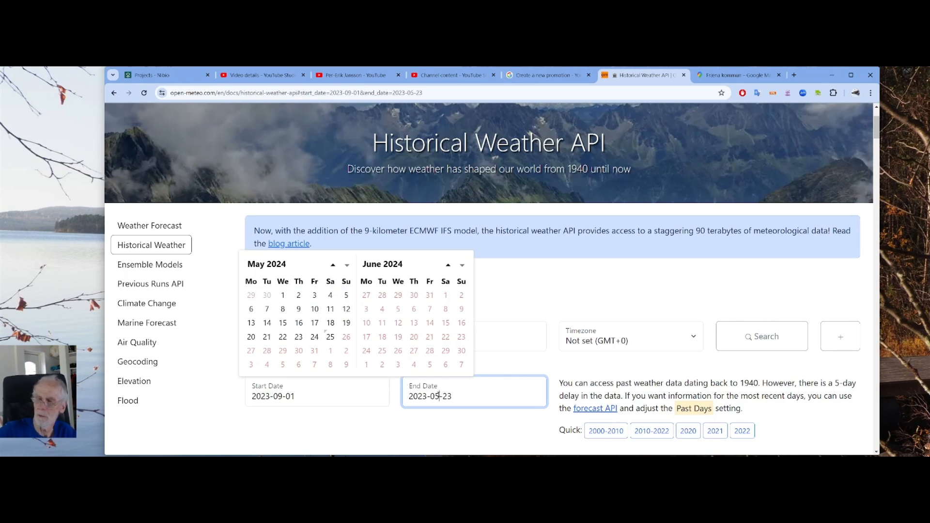
key("BackSpace")
type("9")
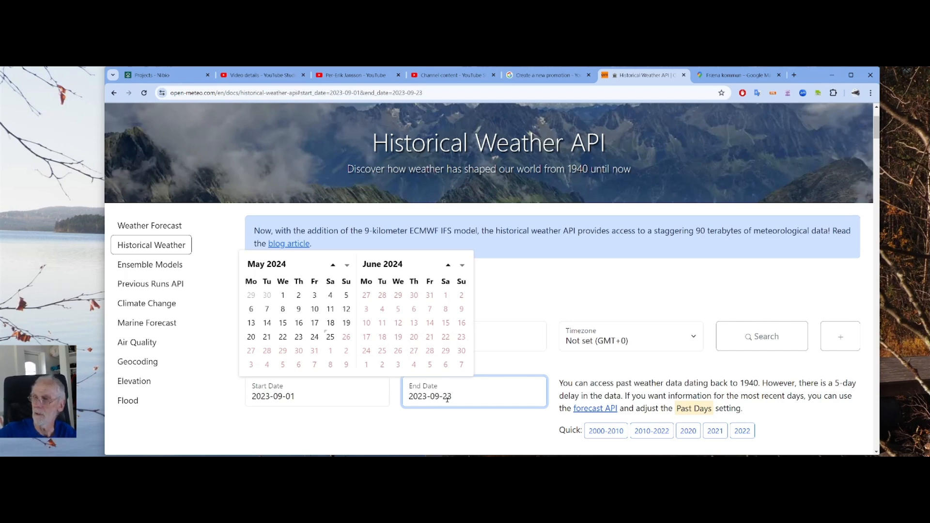
key("BackSpace")
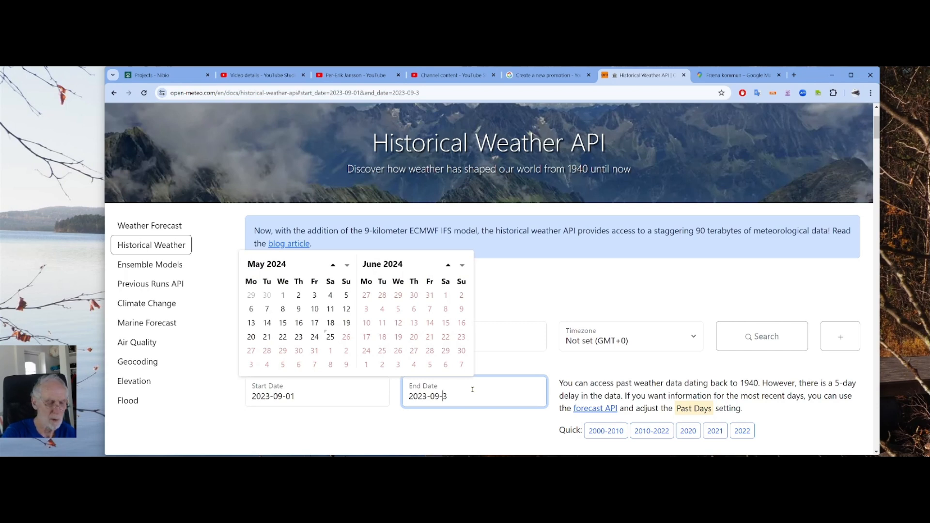
type("303")
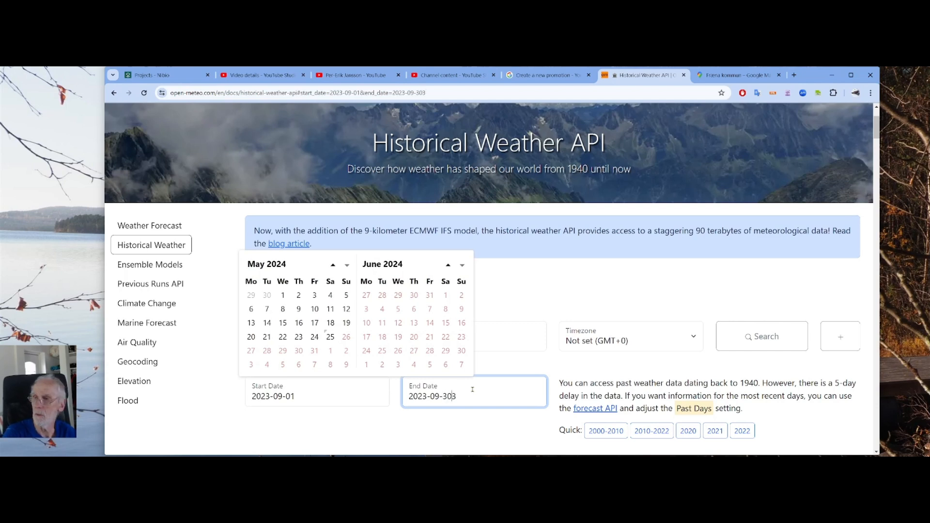
key("Delete")
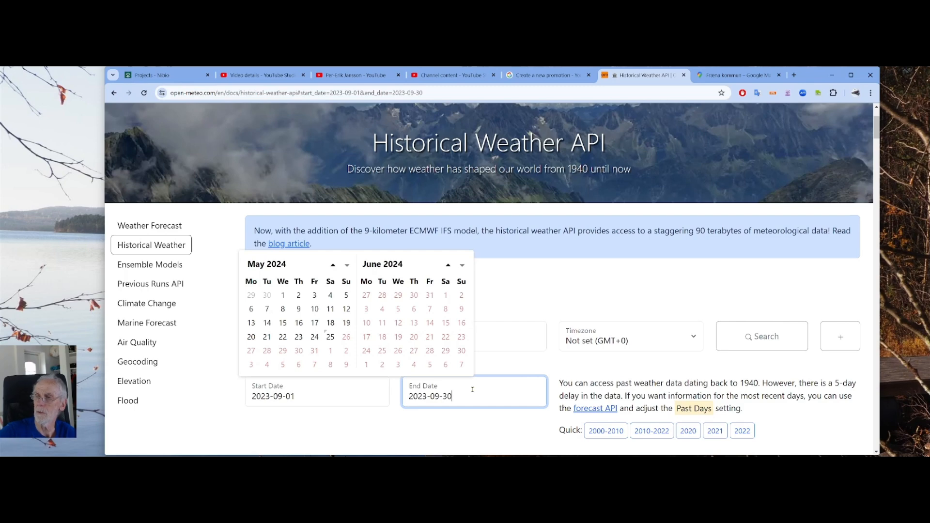
scroll(518, 234, "down", 2)
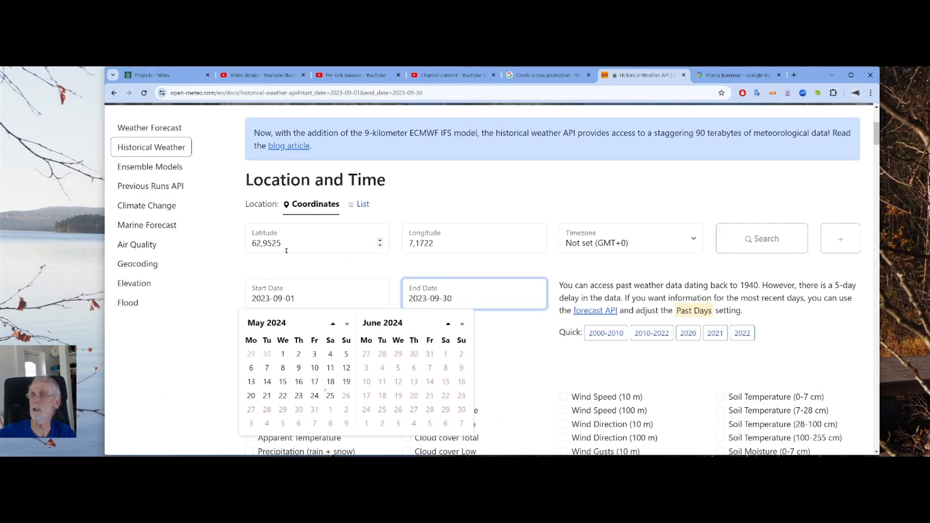
scroll(470, 209, "down", 2)
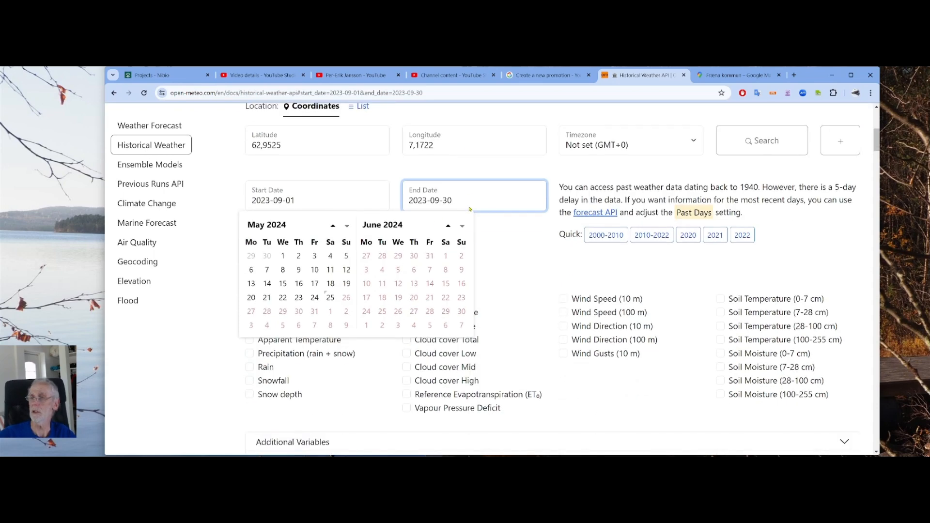
left_click(510, 261)
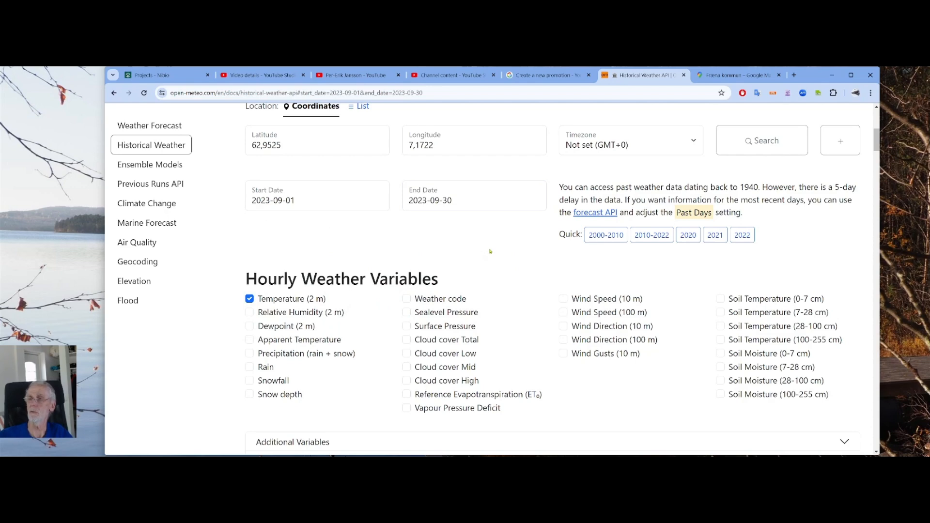
scroll(504, 255, "down", 2)
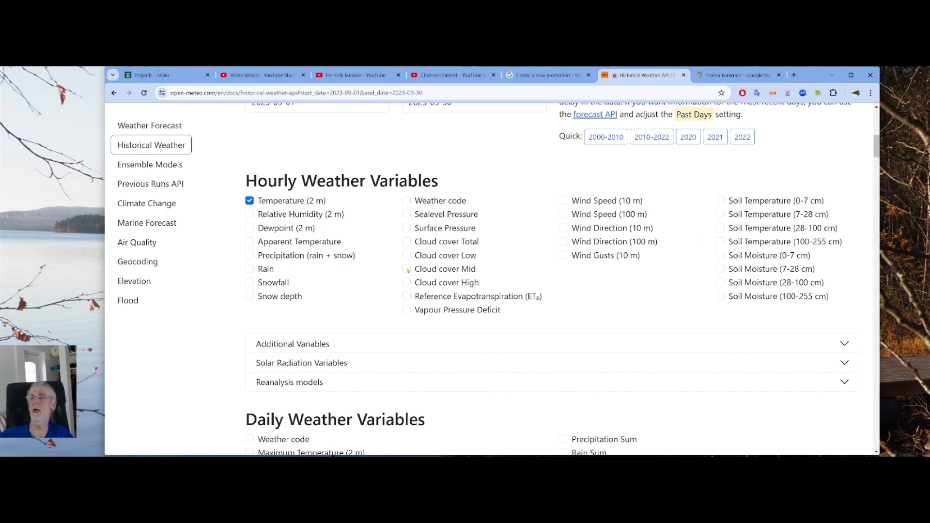
- Add Relative Humidity (2 m), Precipitation (rain + snow) and Wind Speed (10 m) to the hourly weather variables
left_click(250, 216)
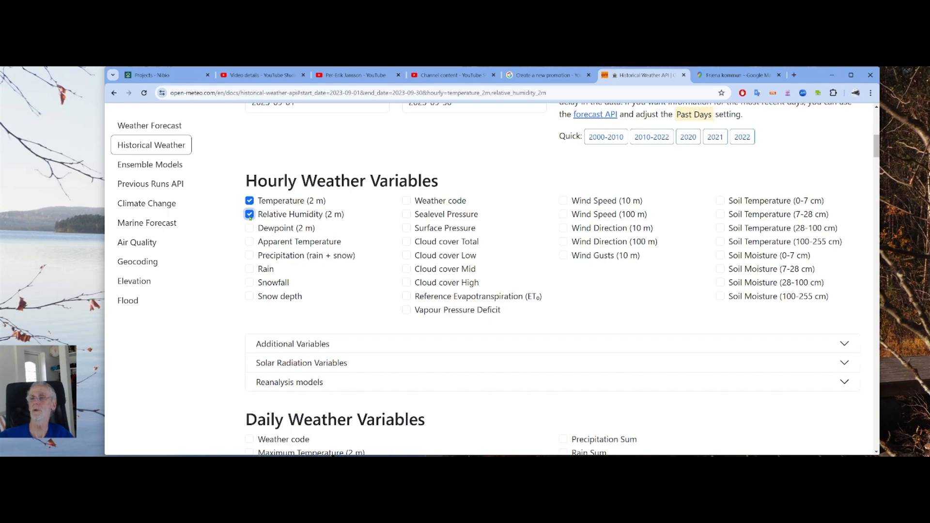
left_click(252, 258)
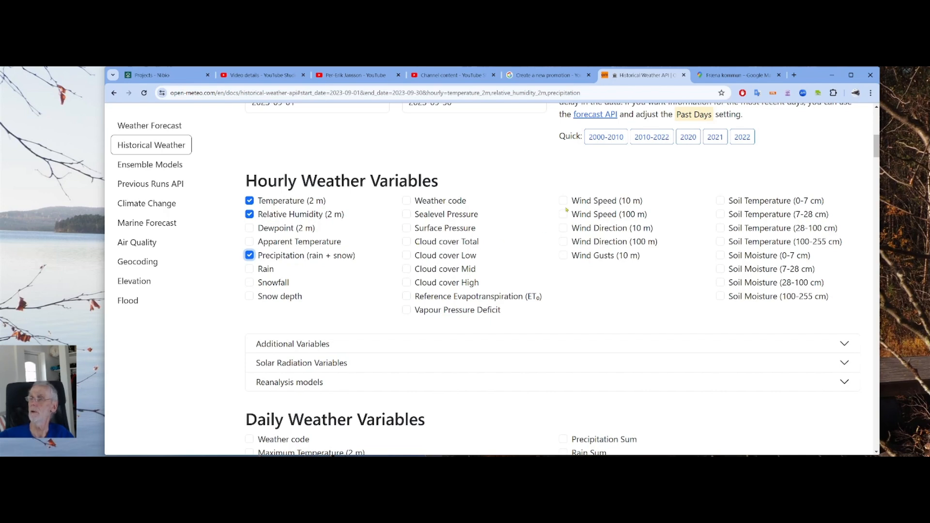
left_click(564, 201)
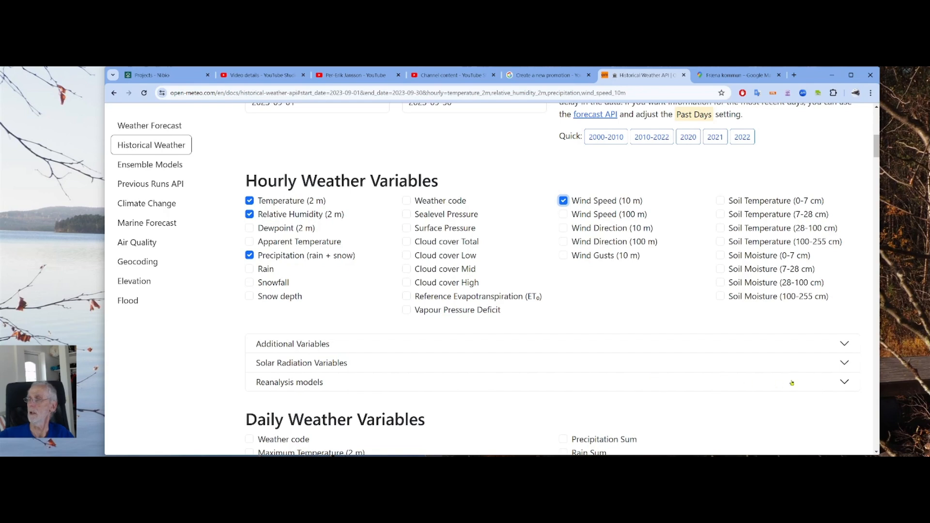
- Expand the solar radiation variables and include Shortwave Solar Radiation GHI (Instant)
left_click(843, 364)
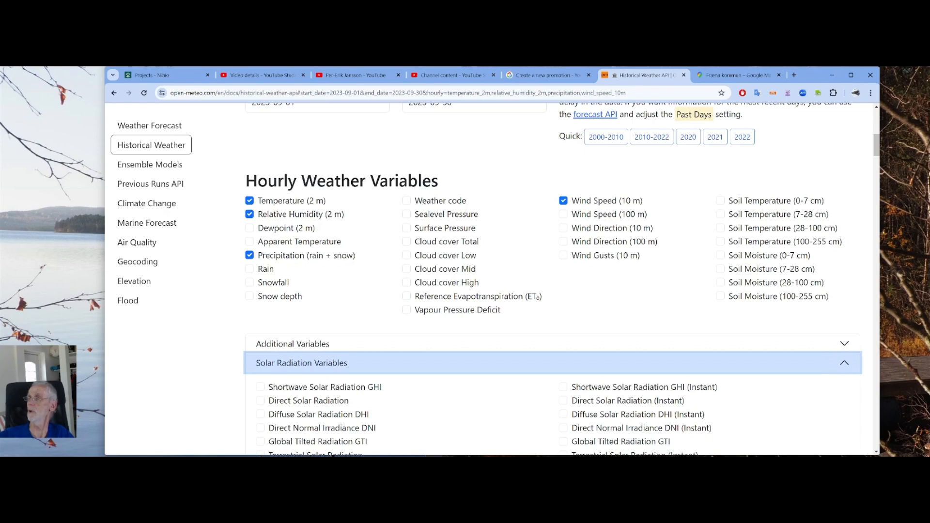
scroll(400, 342, "down", 2)
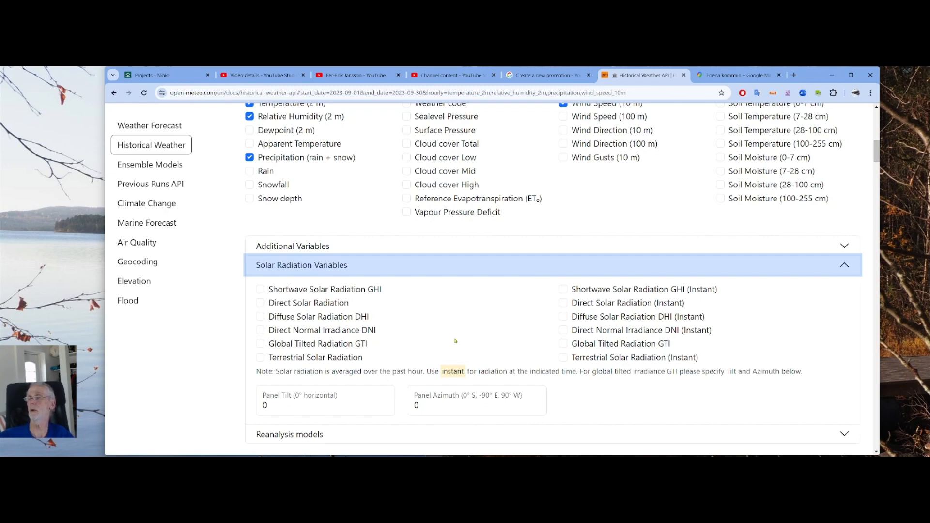
left_click(563, 291)
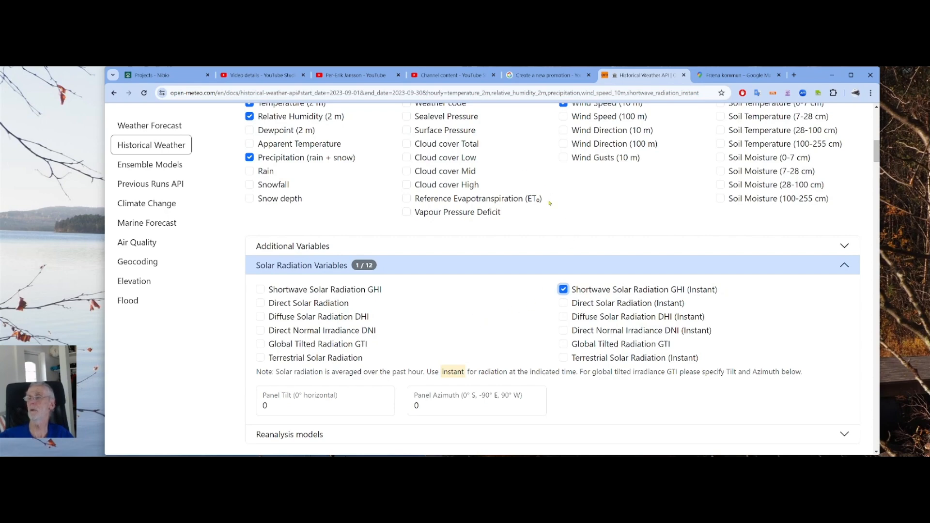
- Reload the API response chart with the changed parameters
scroll(550, 203, "up", 2)
scroll(541, 263, "down", 6)
scroll(528, 277, "down", 4)
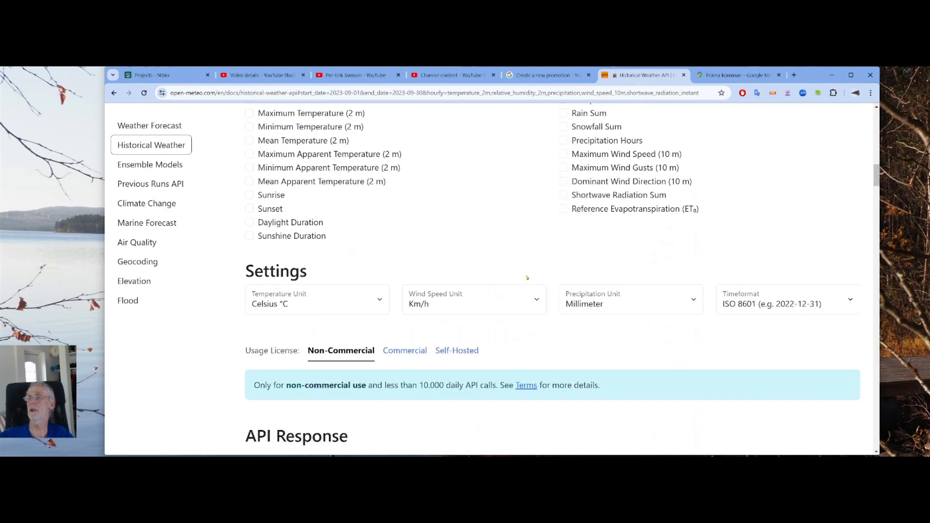
scroll(527, 278, "up", 2)
scroll(527, 278, "down", 6)
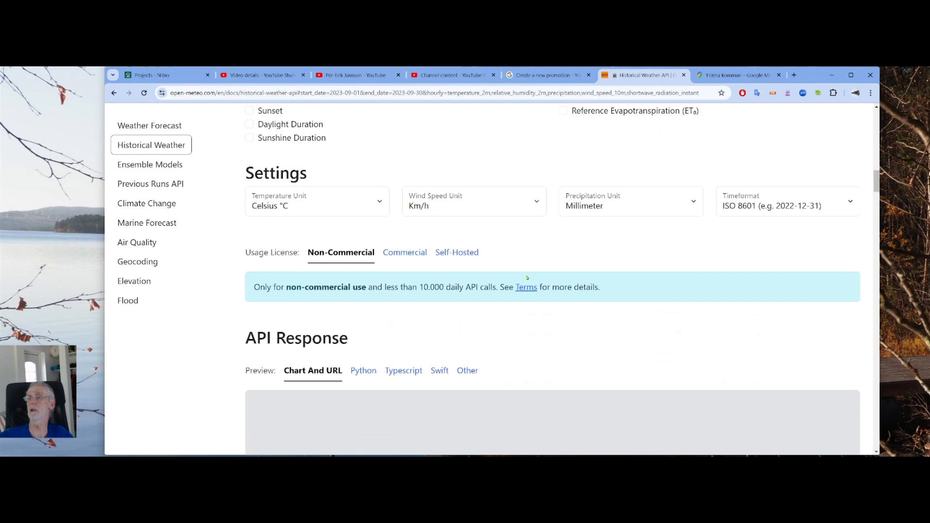
scroll(528, 278, "down", 2)
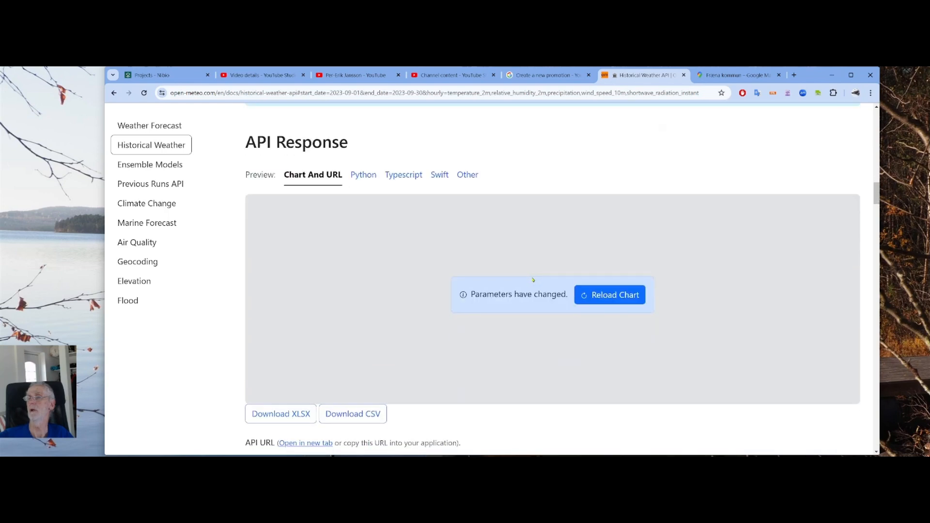
left_click(598, 301)
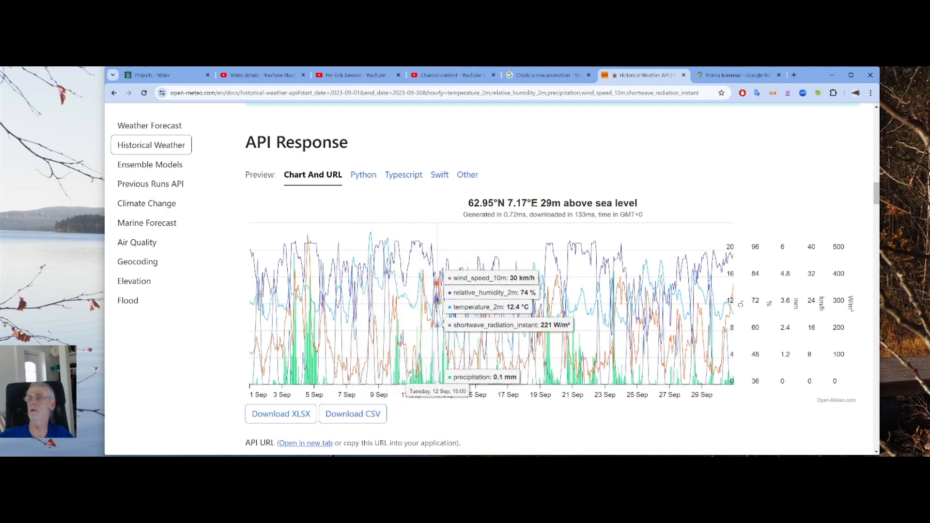
- Download the hourly weather data as a CSV file and close the browser
scroll(377, 311, "down", 2)
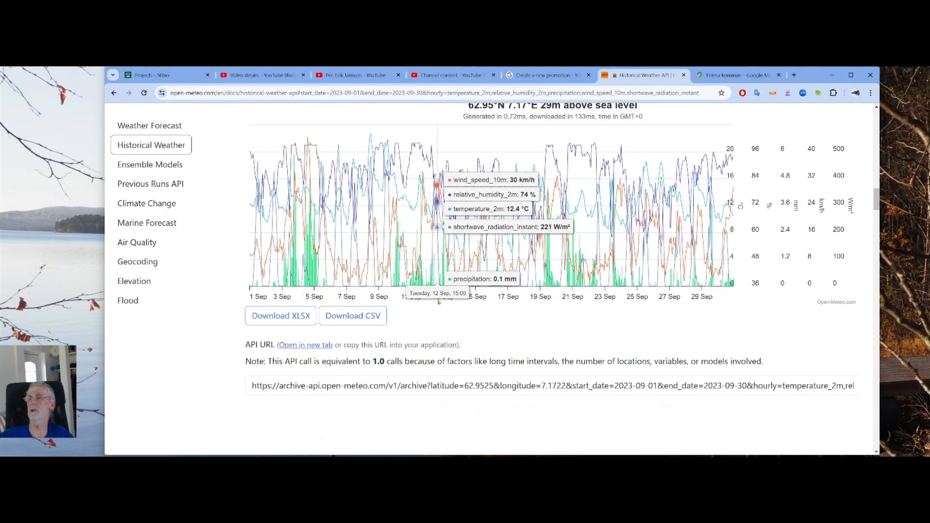
left_click(362, 319)
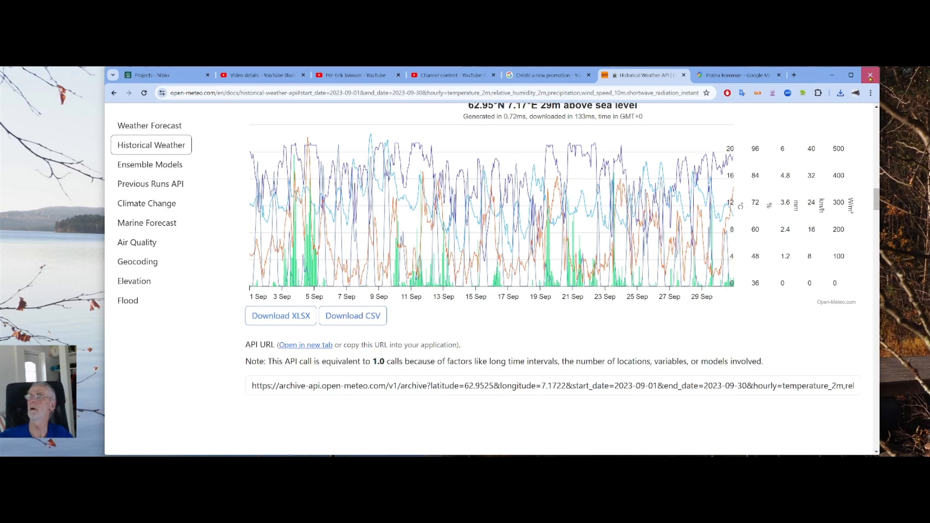
left_click(871, 76)
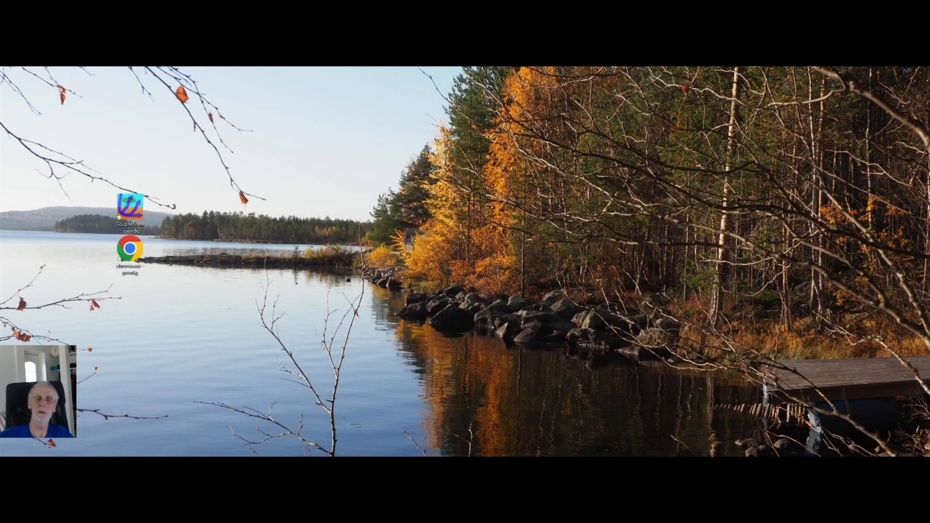
- Examine the field layout of sensors and weather station in the picture fraena_setup.jpg
left_click_drag(0, 456, 601, 95)
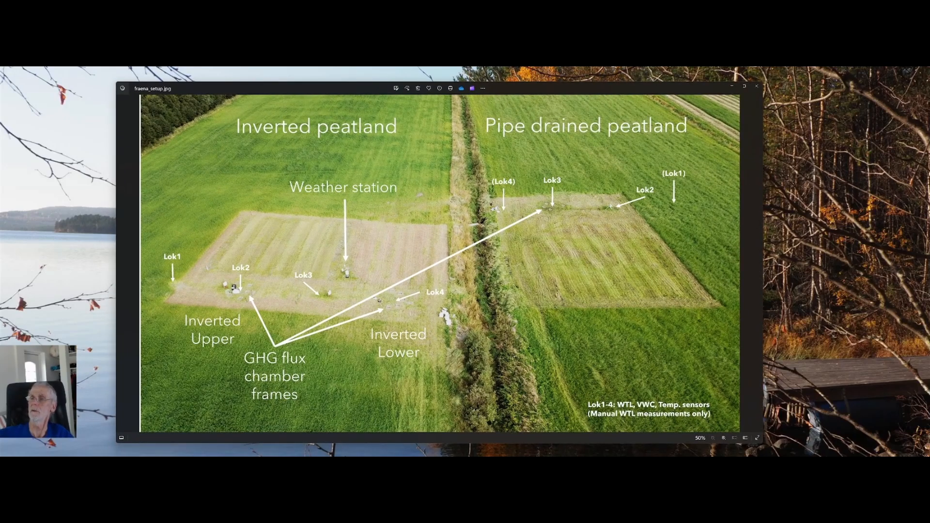
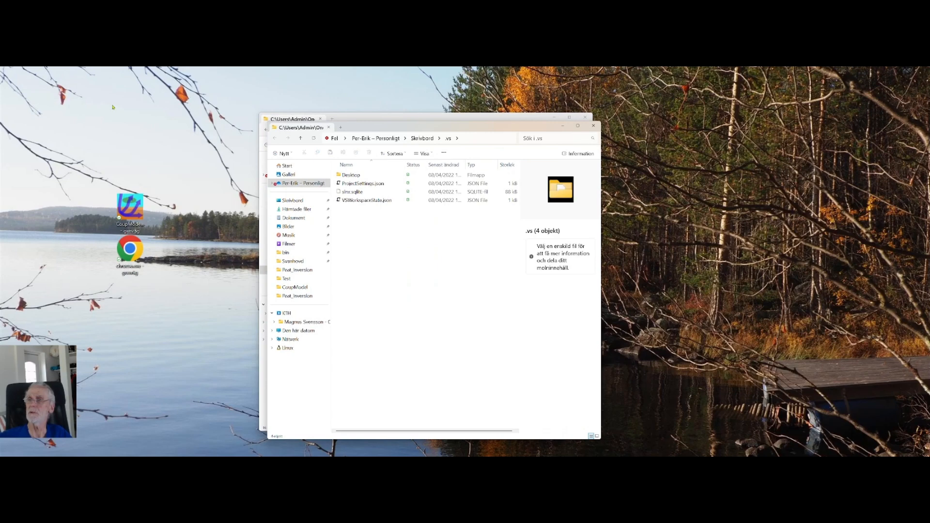
- Copy open-meteo-62.95N7.17E29m.csv from the downloads folder into the Peat_Inversion folder and widen the file name column
left_click(298, 209)
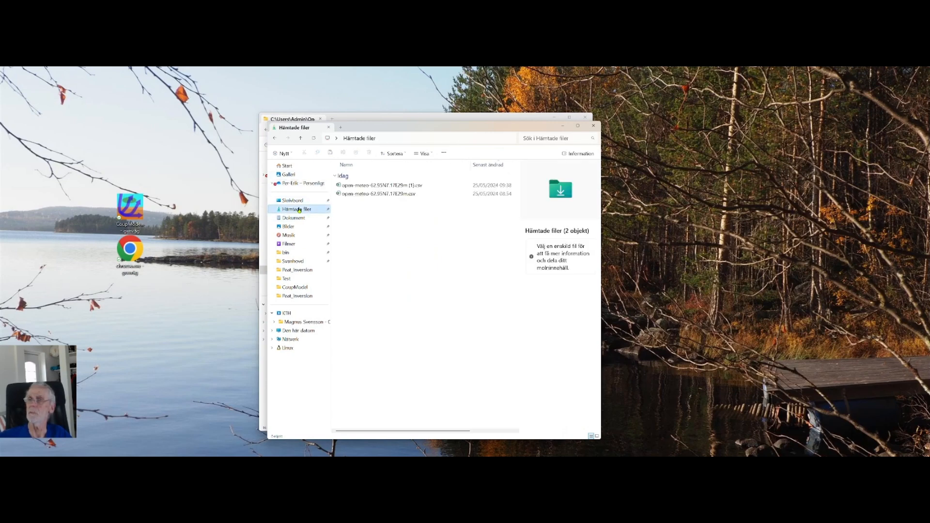
left_click(358, 194)
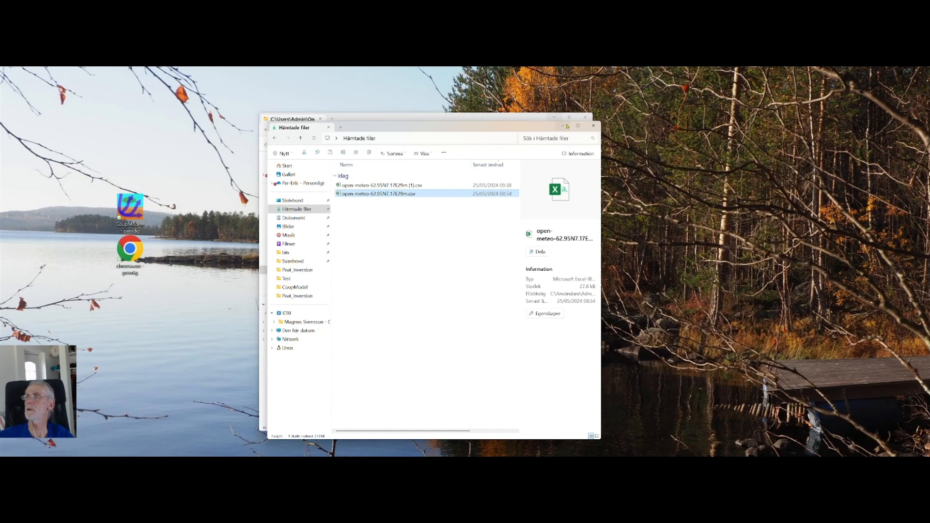
left_click(593, 127)
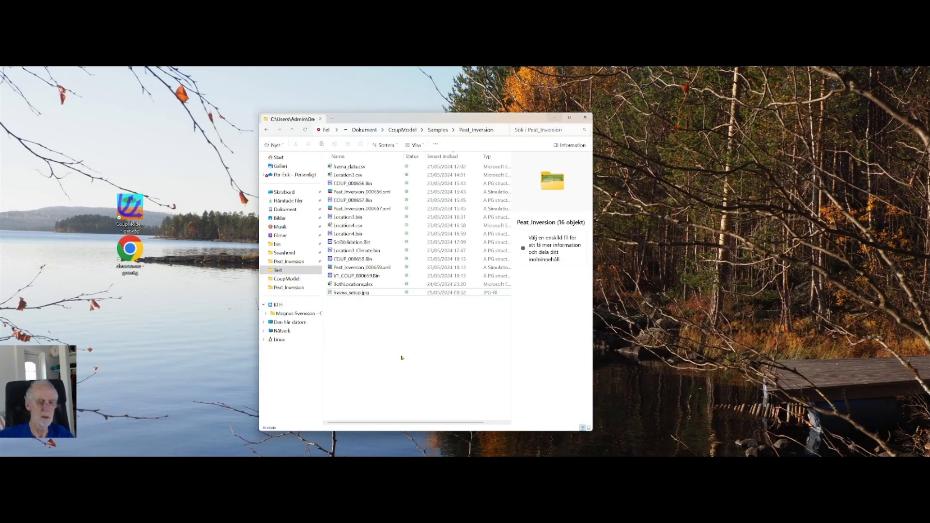
key("ctrl+v")
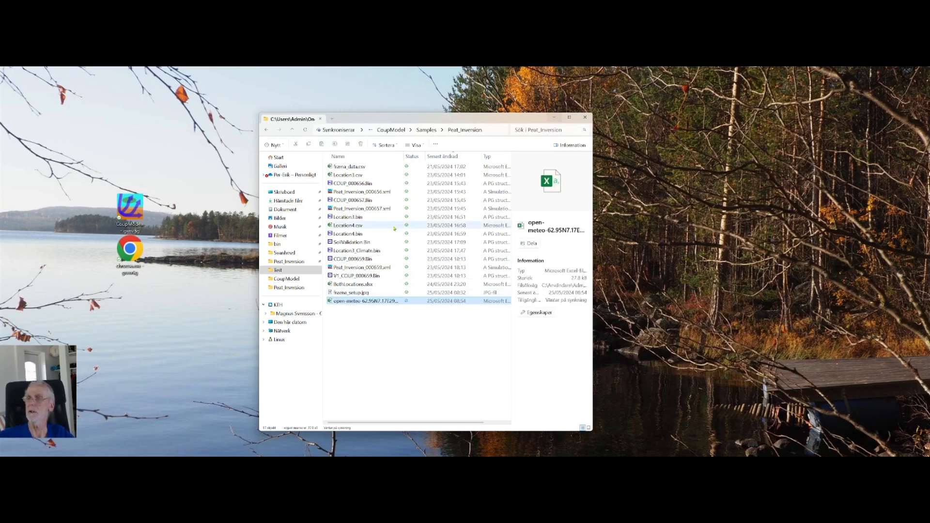
left_click_drag(405, 152, 436, 152)
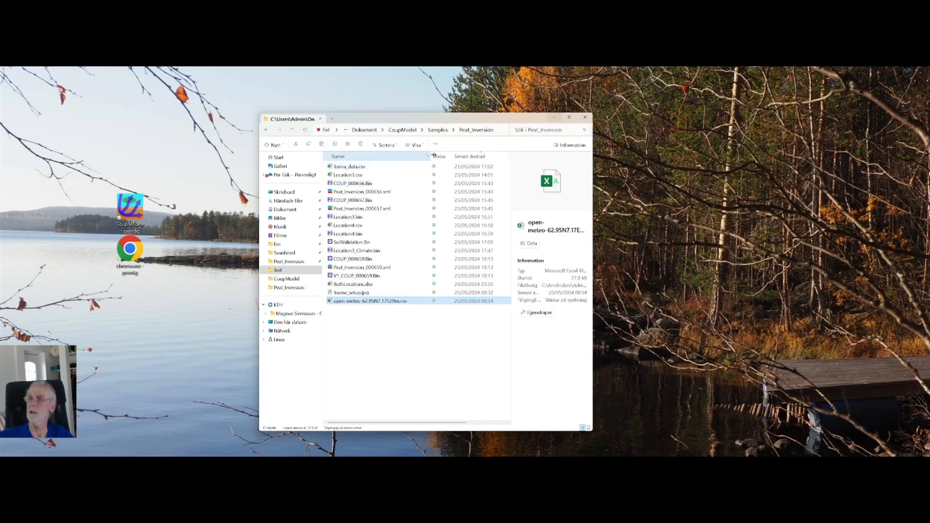
- Inspect the contents of the copied open-meteo CSV file in Notepad, then close it
right_click(350, 303)
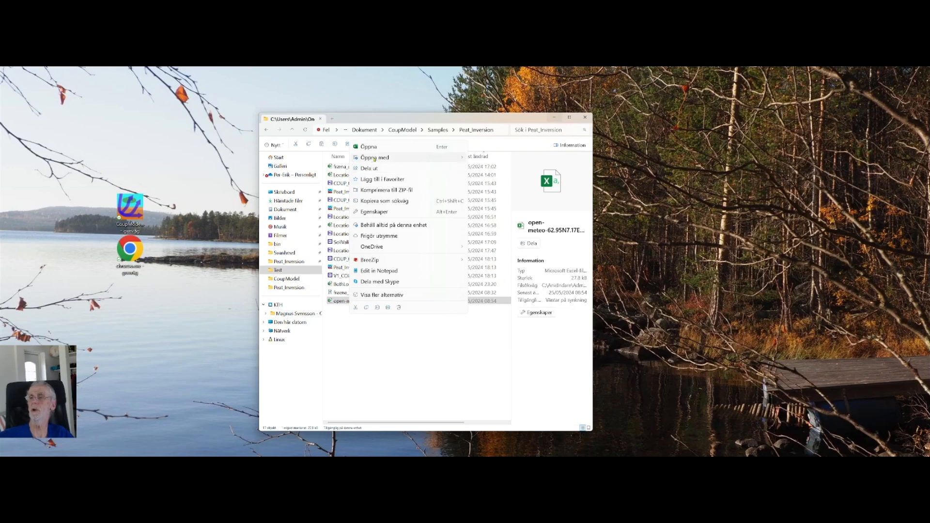
mouse_move(374, 158)
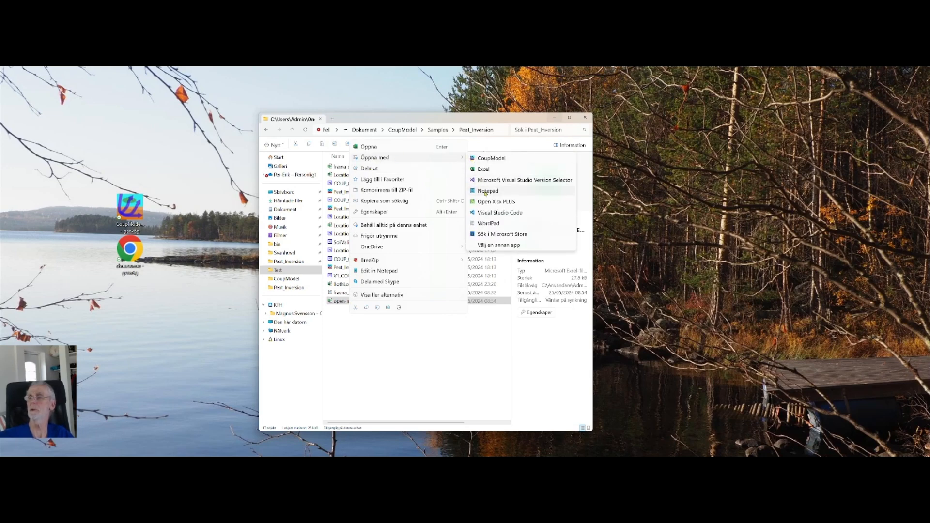
key("Escape")
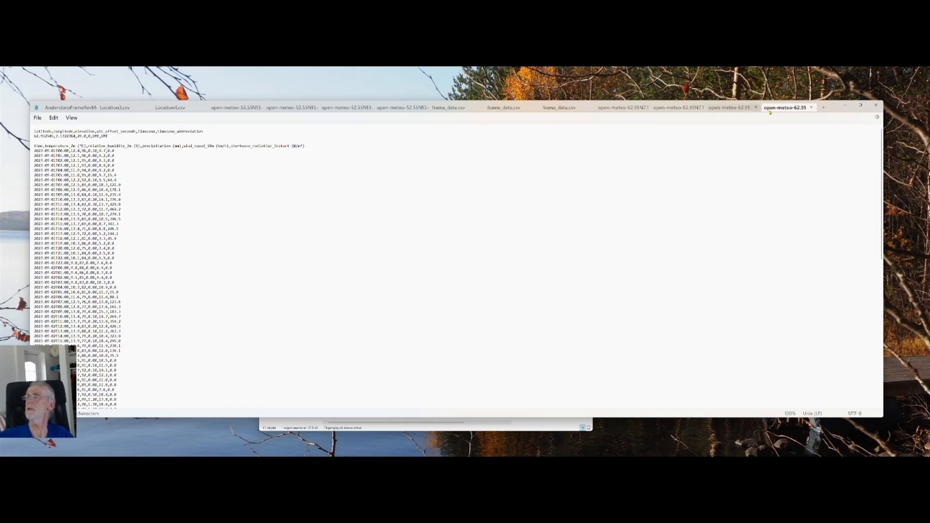
left_click_drag(831, 111, 911, 99)
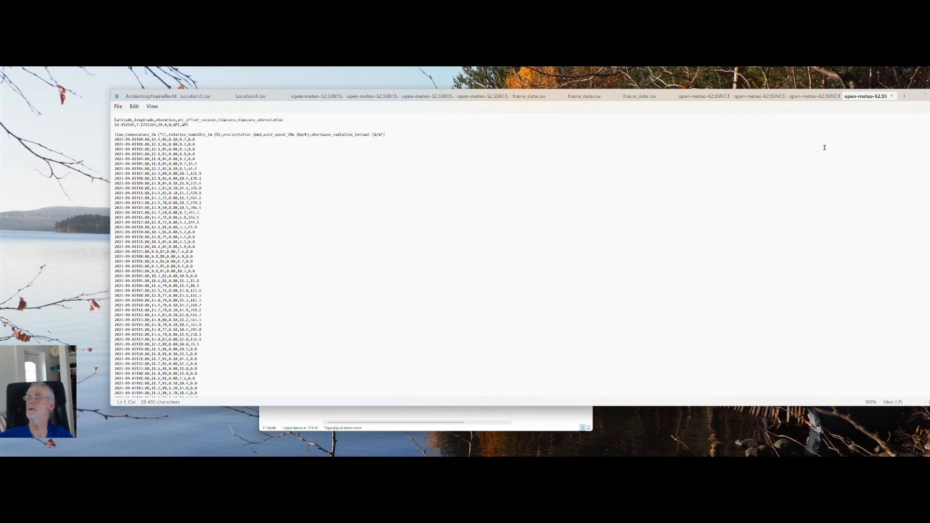
left_click_drag(910, 99, 838, 128)
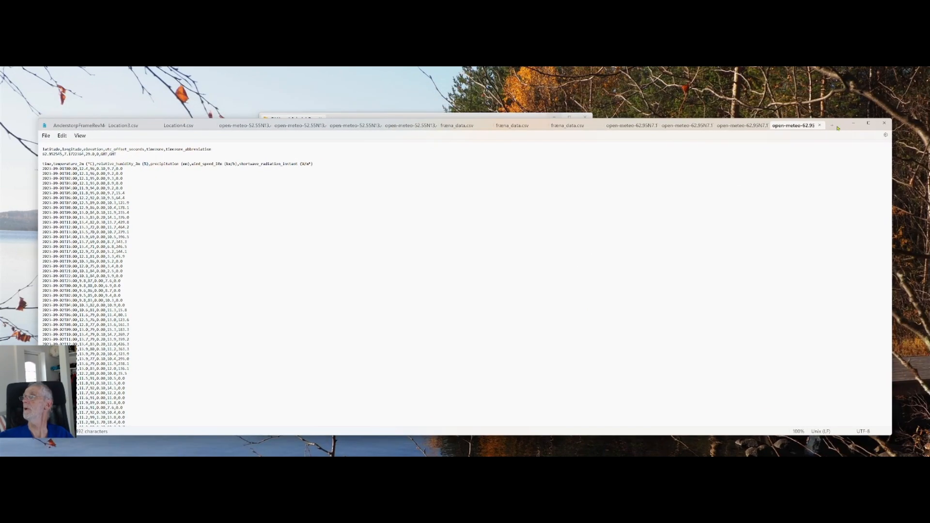
left_click(884, 124)
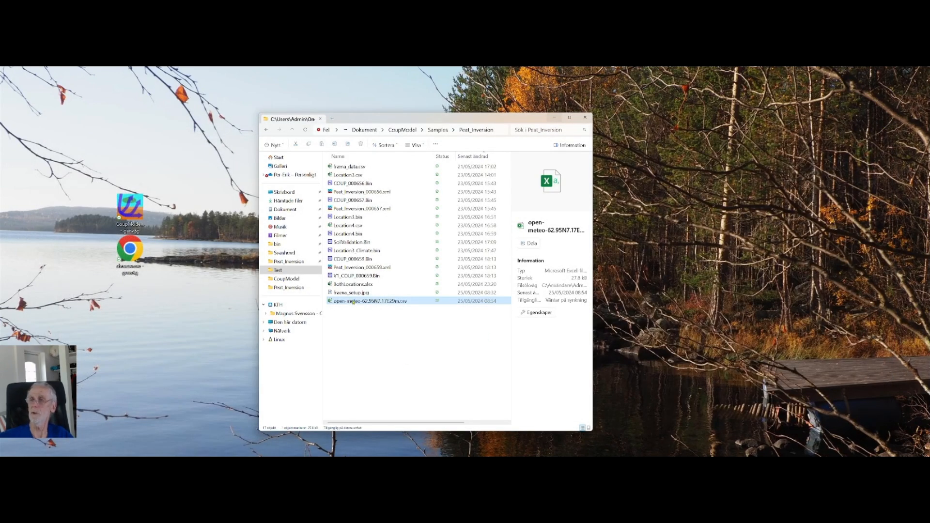
- Open the copied open-meteo CSV file with CoupModel and scan it for import
right_click(353, 301)
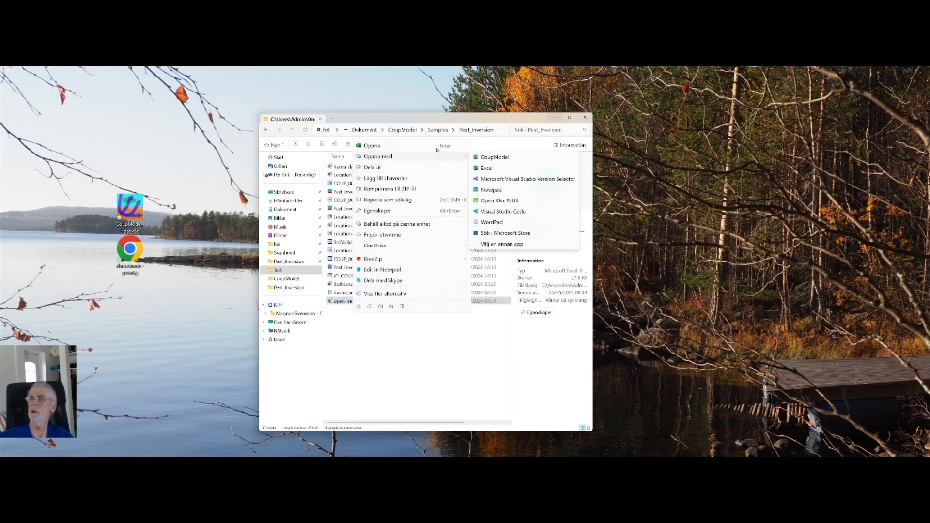
left_click(488, 161)
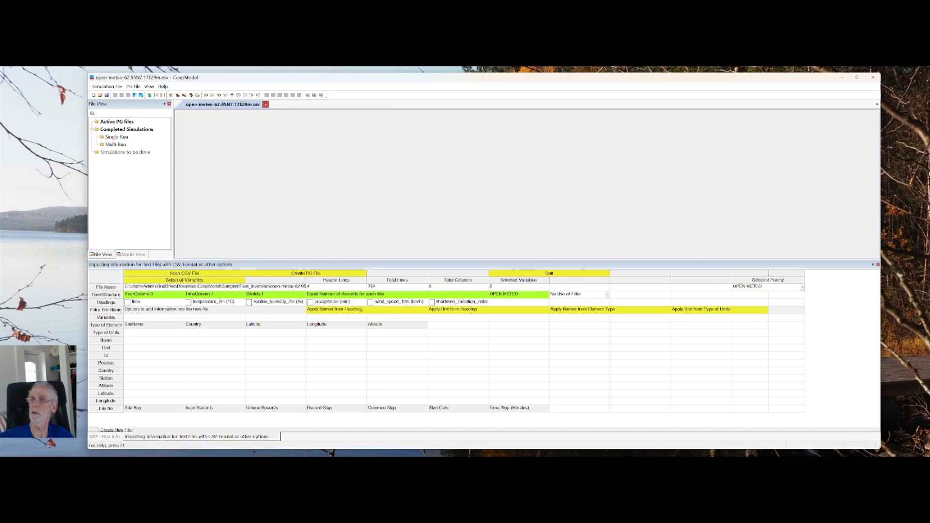
left_click(203, 275)
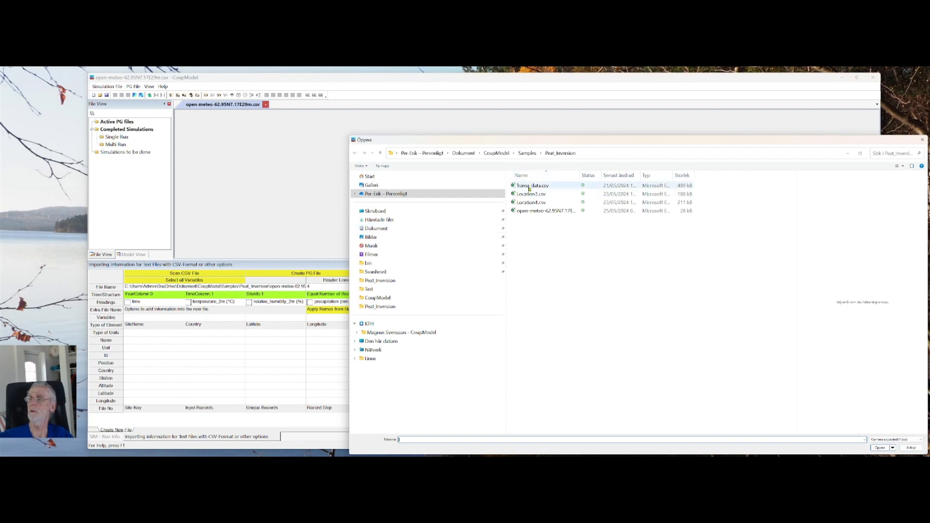
left_click(528, 212)
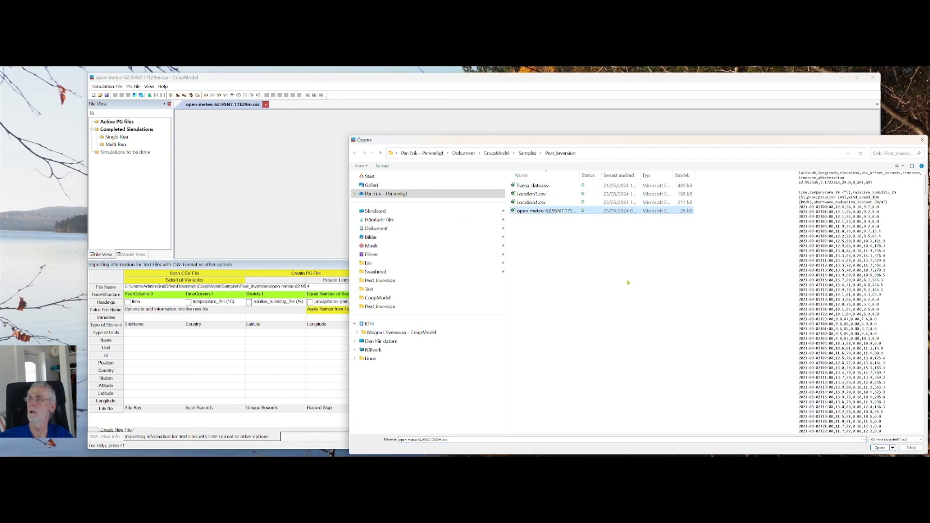
left_click(881, 448)
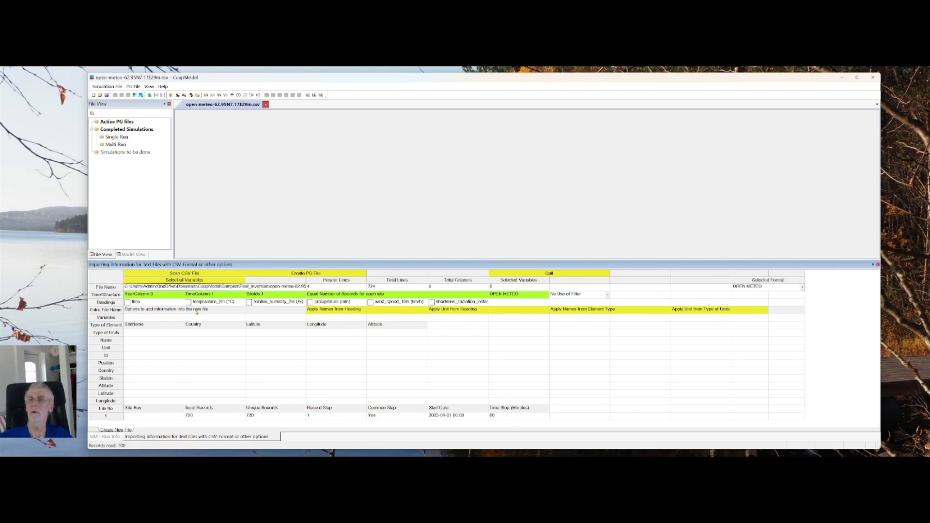
- Create a PG file from all the CSV variables except time and open the converted file
left_click(187, 281)
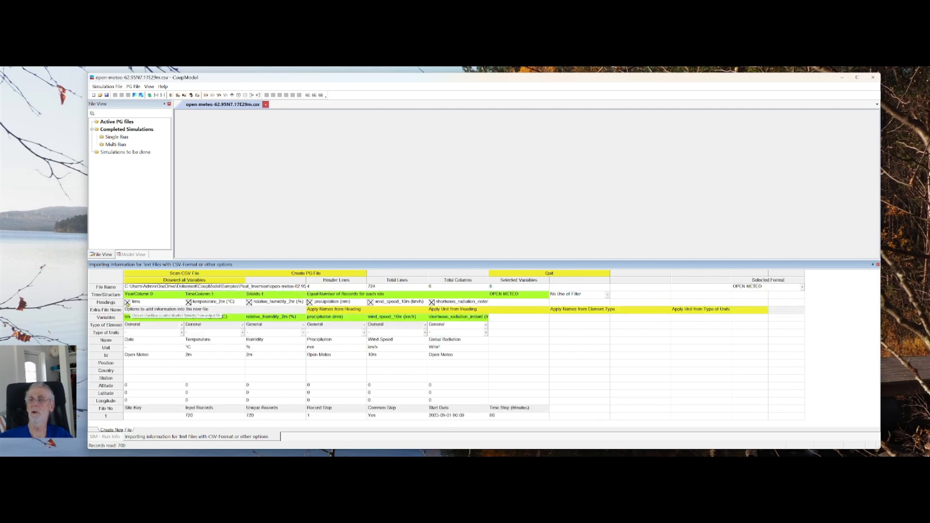
left_click(127, 302)
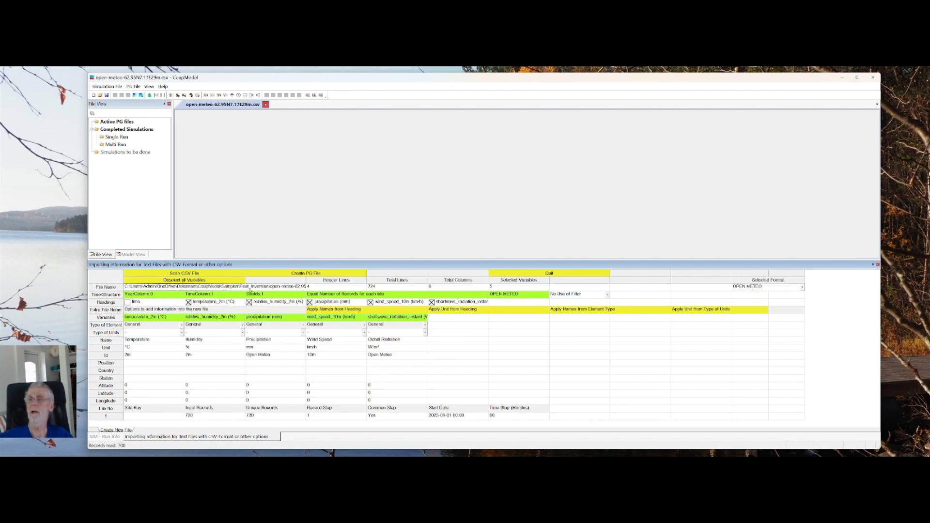
left_click(253, 274)
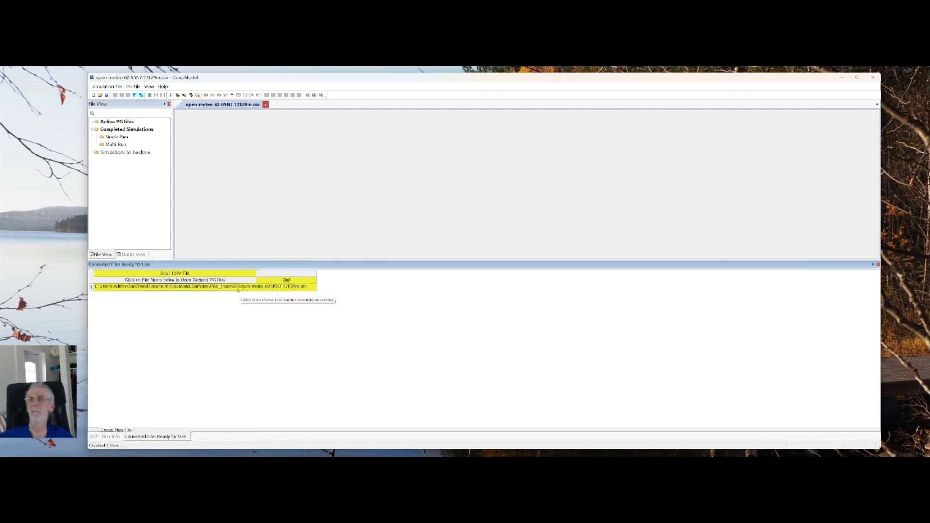
left_click(238, 288)
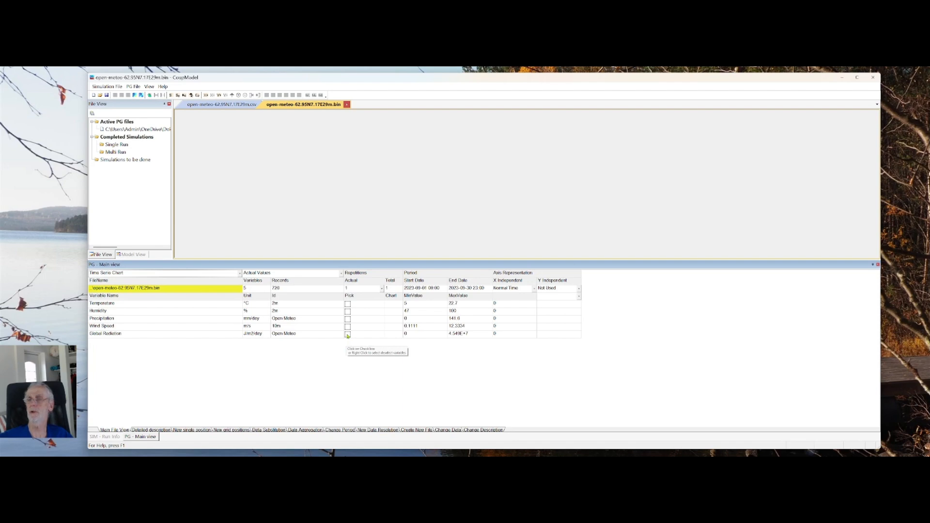
- Chart the Global Radiation variable of the converted open-meteo PG file
left_click(347, 334)
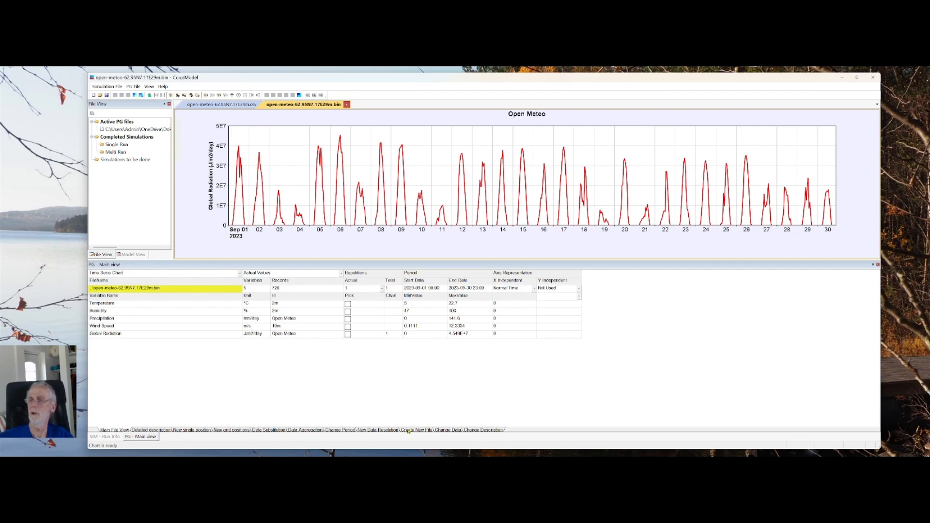
- Start a new PG file that mixes variables from previous files, using Location3_Climate.bin and the open-meteo PG file as inputs
left_click(408, 430)
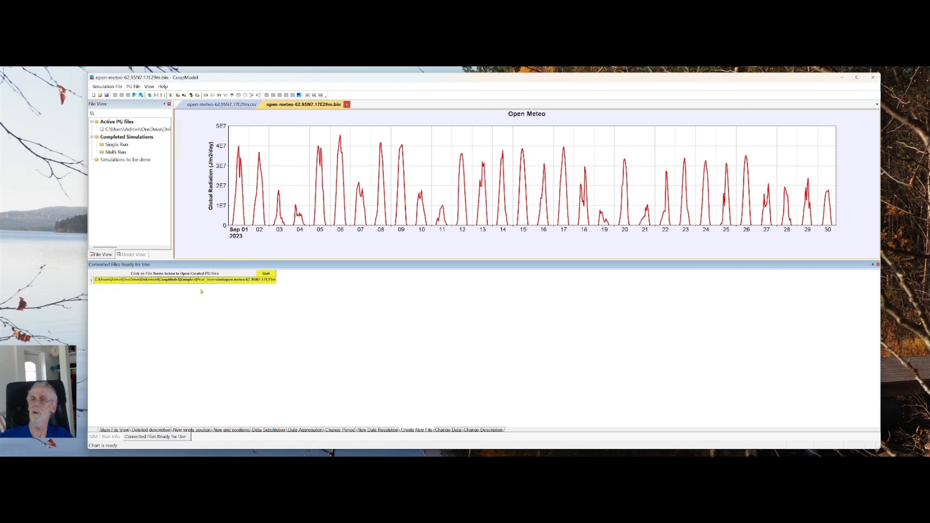
left_click(254, 281)
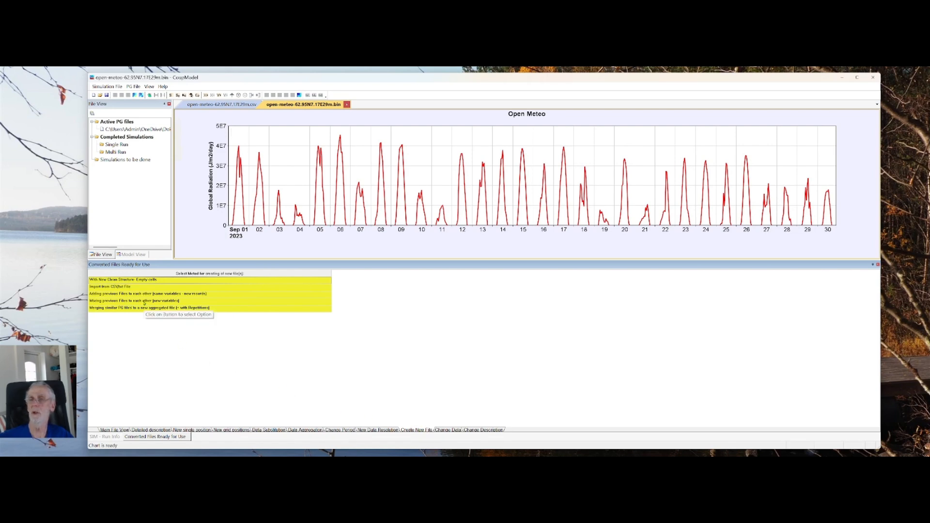
left_click(144, 300)
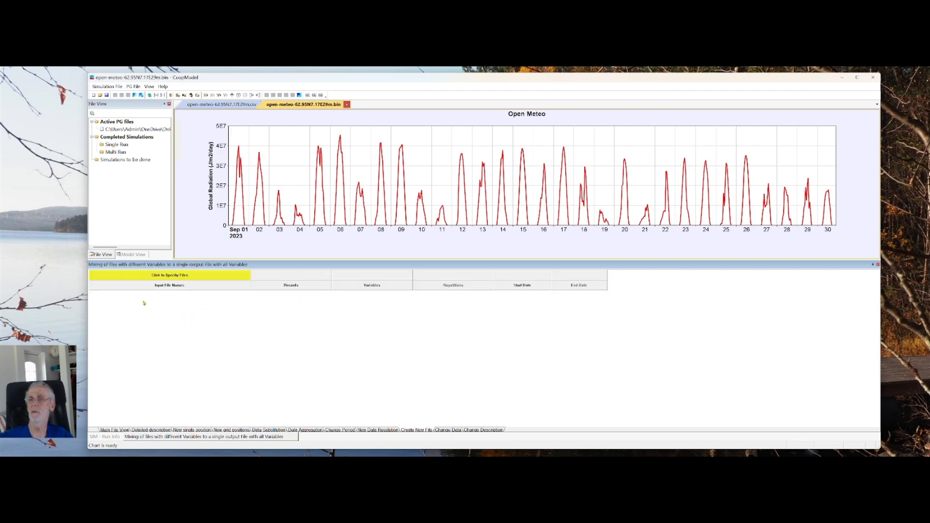
left_click(167, 278)
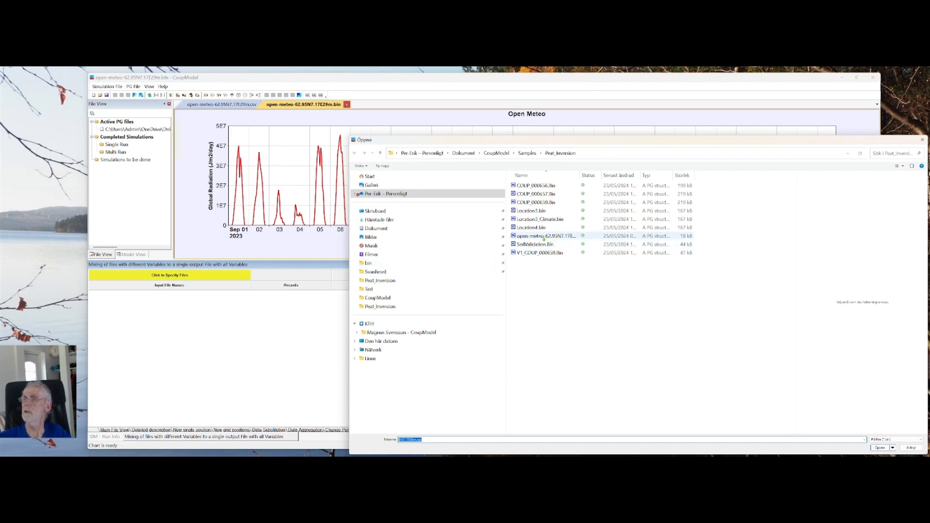
left_click(536, 220)
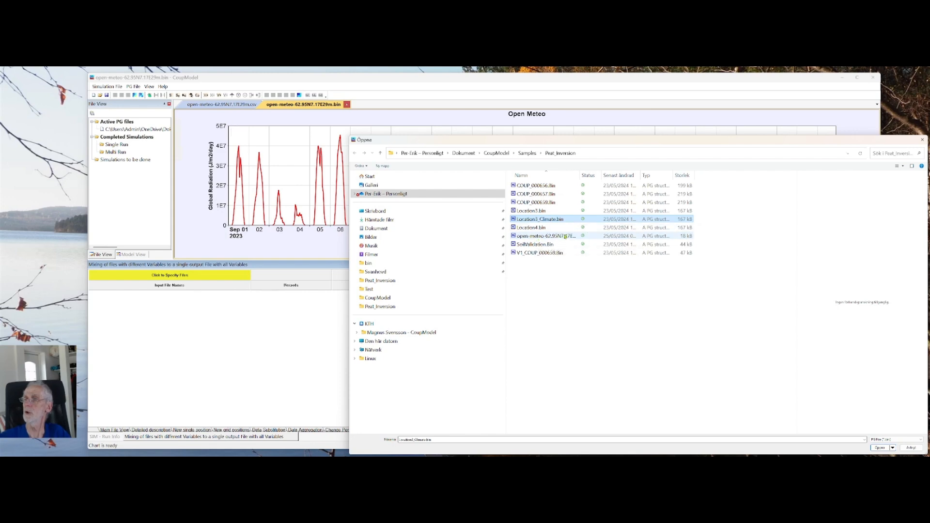
left_click(547, 236, "ctrl")
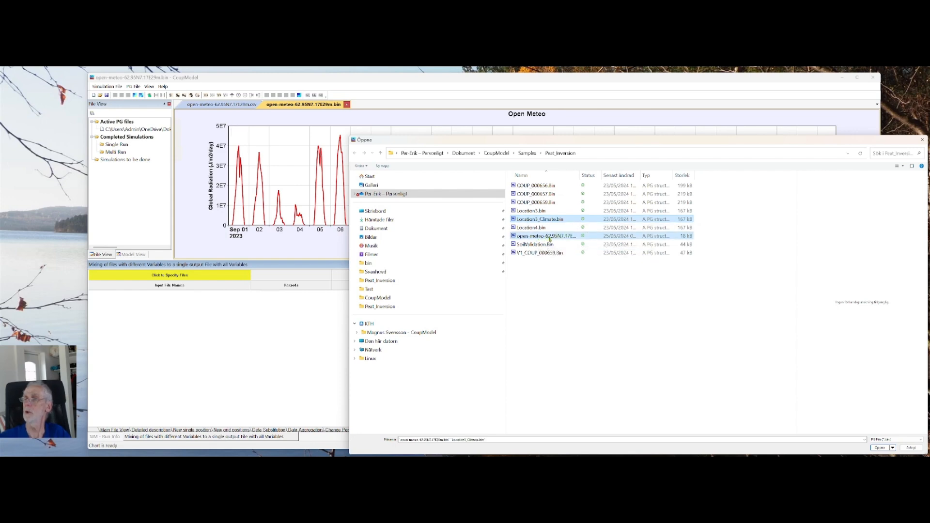
left_click(877, 448)
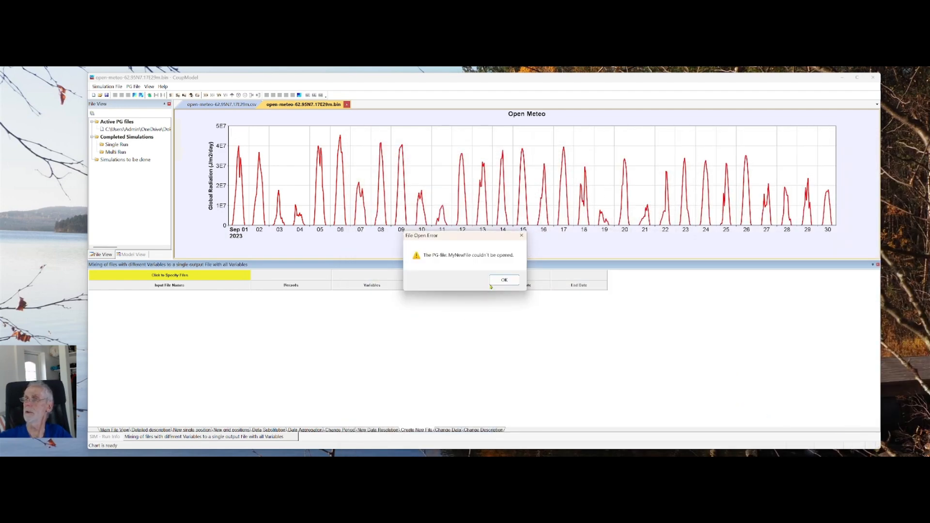
left_click(494, 281)
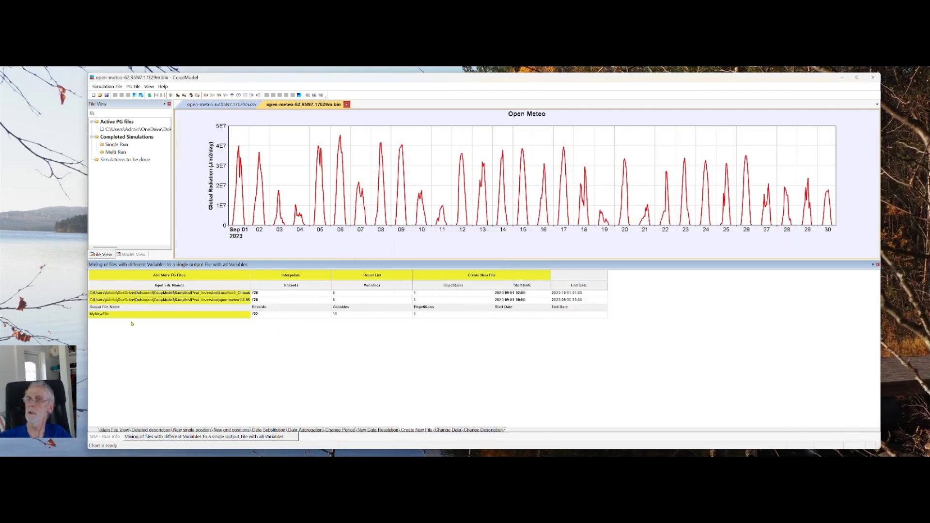
- Name the mixed output file TestForcingData in the Peat_Inversion folder and create it
left_click(124, 318)
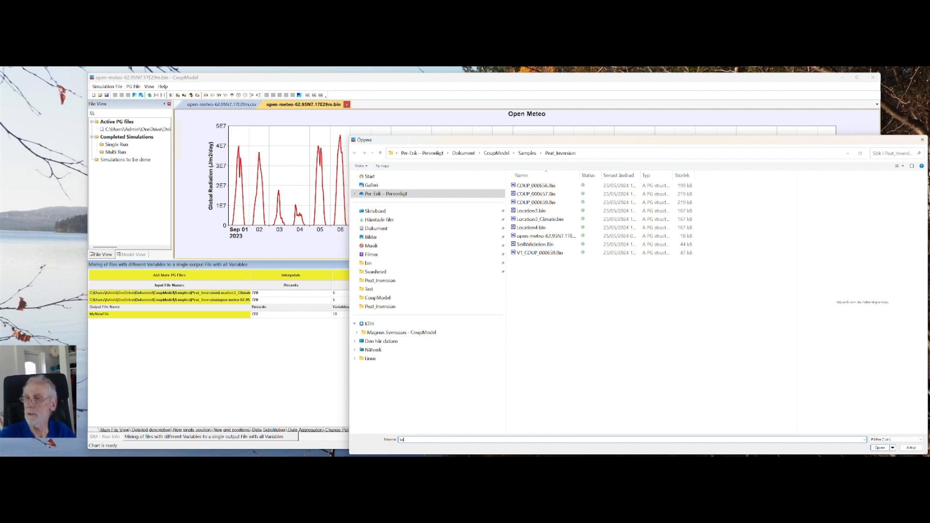
type("st")
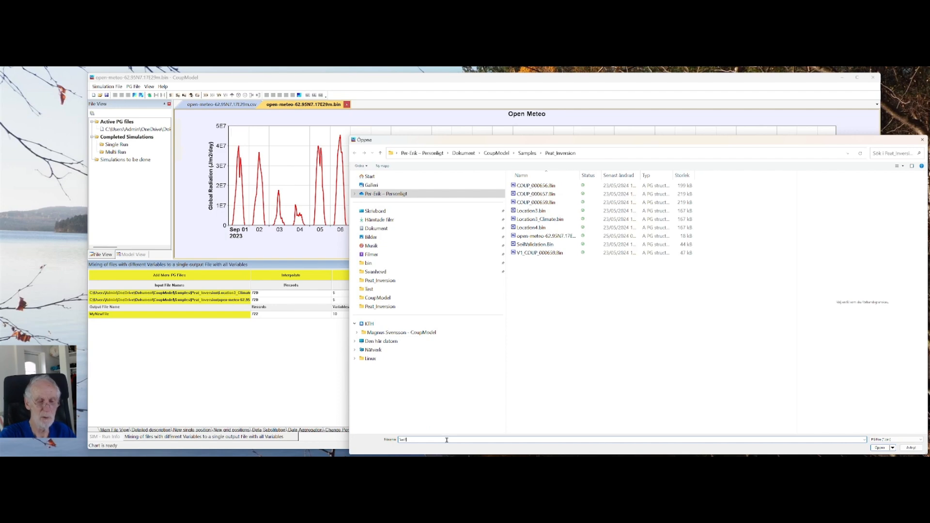
type("fo")
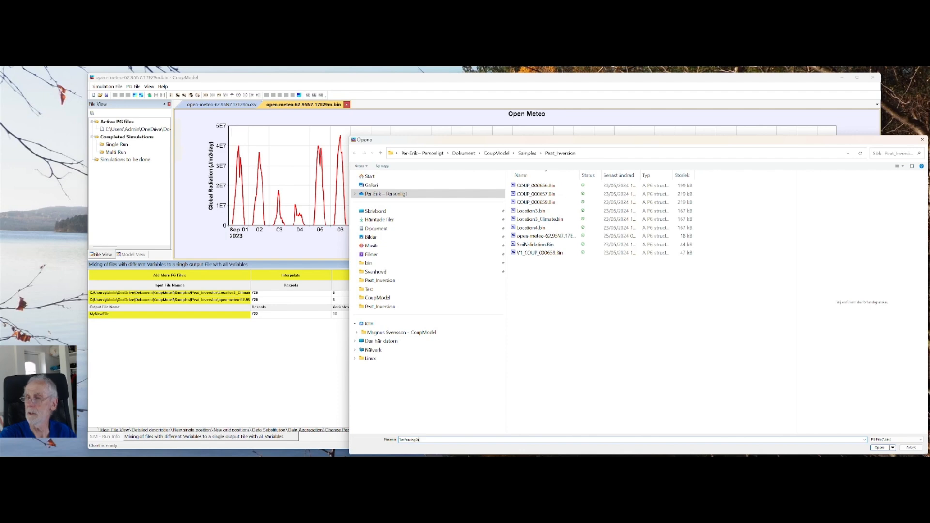
type("rcingData")
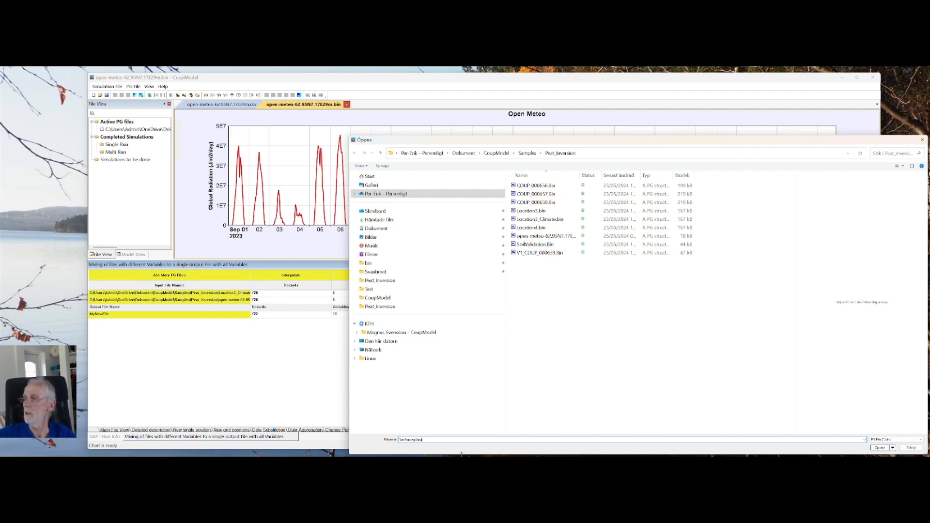
left_click(880, 448)
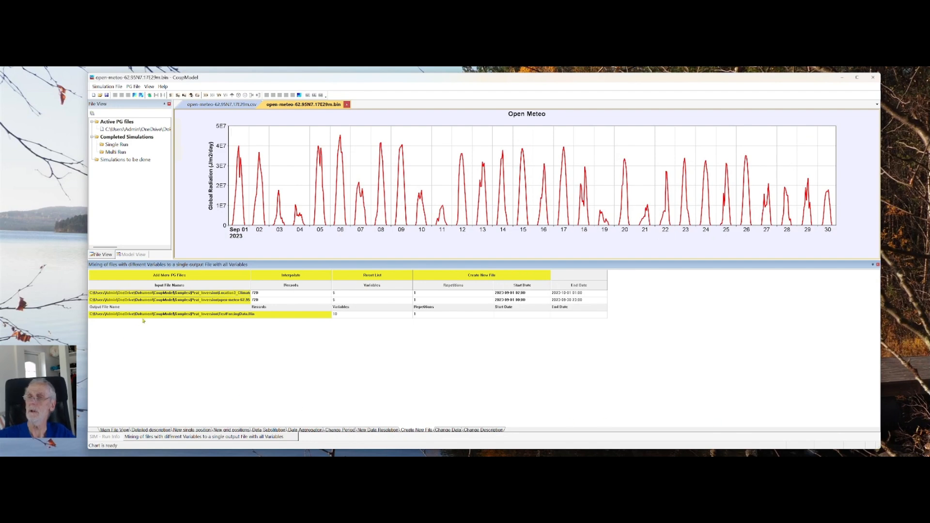
left_click(444, 278)
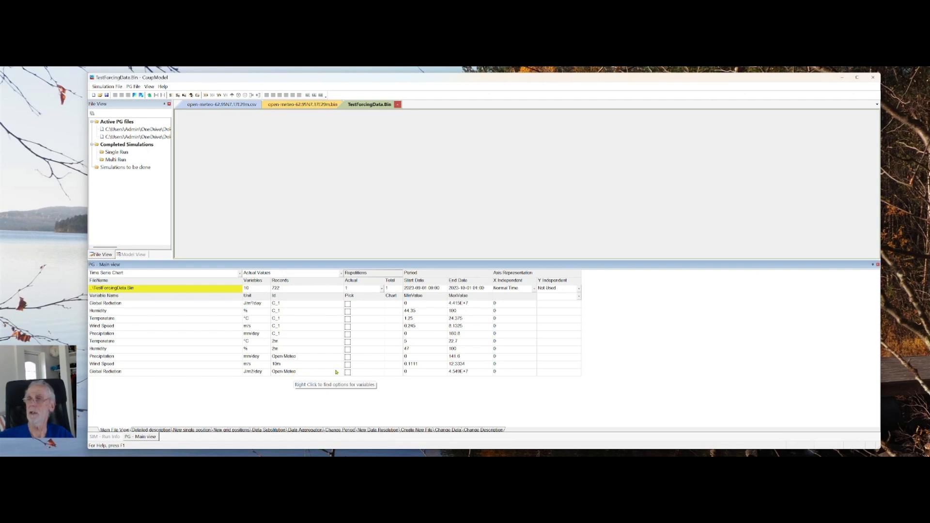
- Chart the C_1 and Open Meteo Global Radiation series of TestForcingData.Bin together and enlarge the chart area
left_click(348, 304)
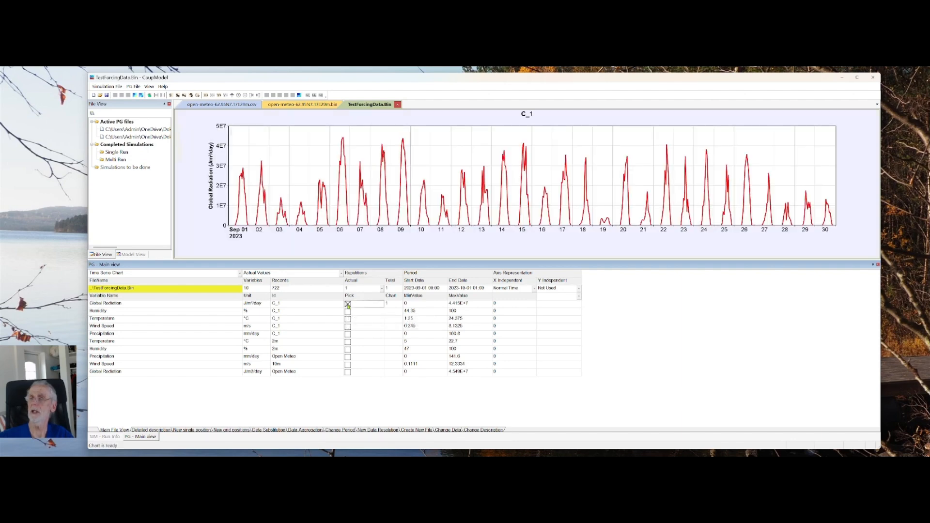
left_click(348, 373)
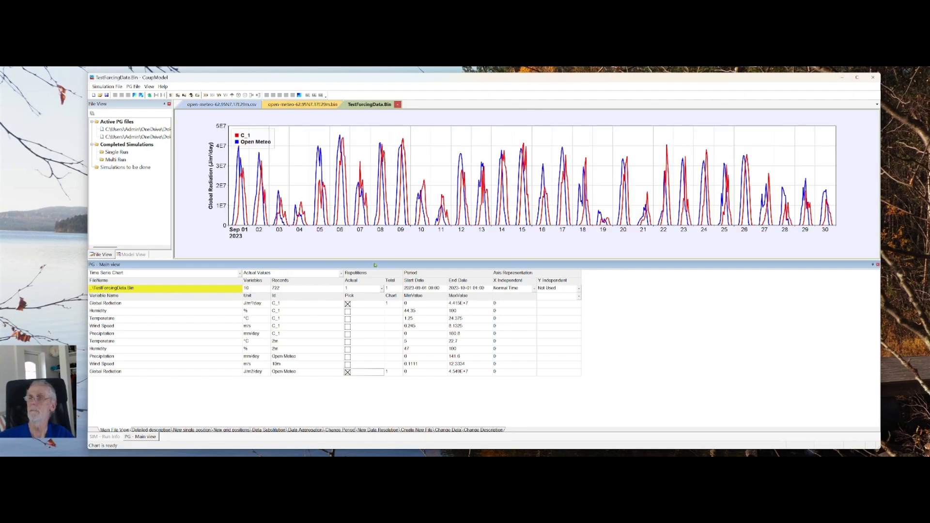
left_click_drag(375, 260, 383, 327)
scroll(375, 377, "down", 1)
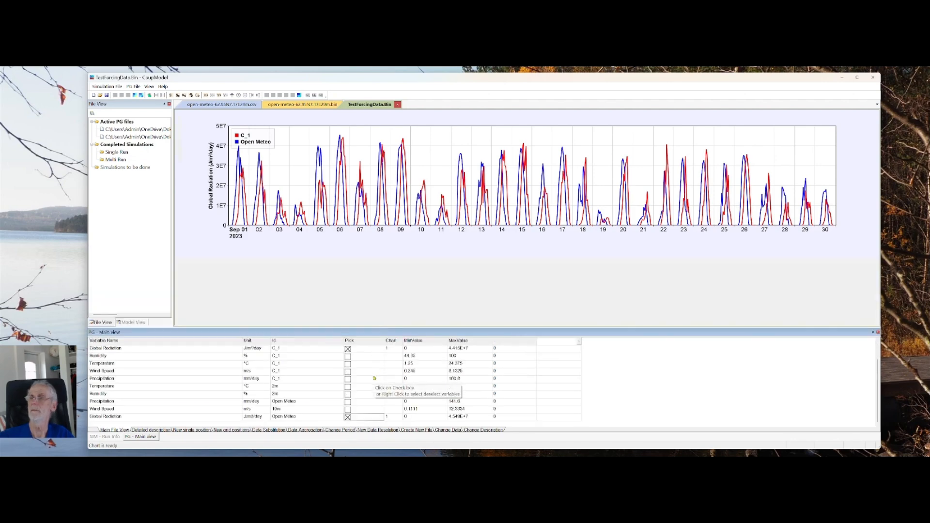
left_click(348, 417)
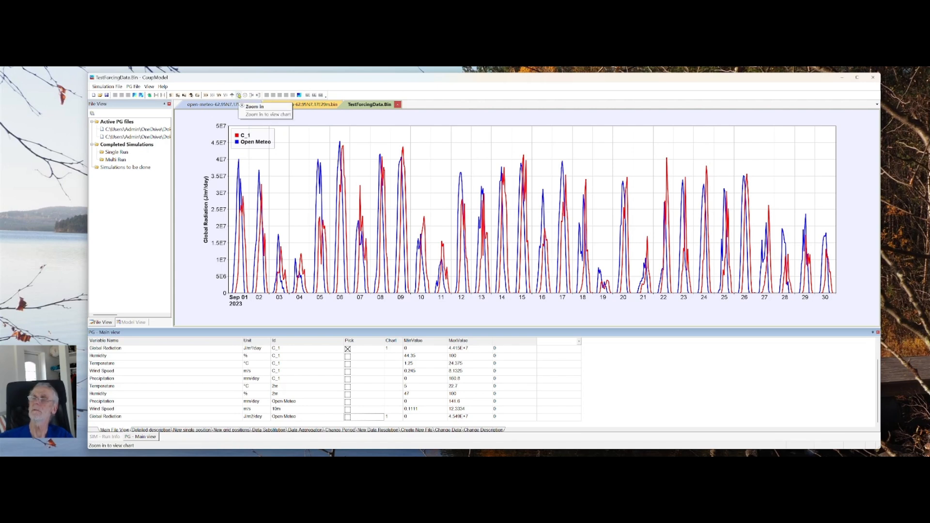
- Zoom the Global Radiation chart in on 7 September 2023, then take the C_1 series out of it
left_click(239, 96)
left_click_drag(314, 141, 341, 156)
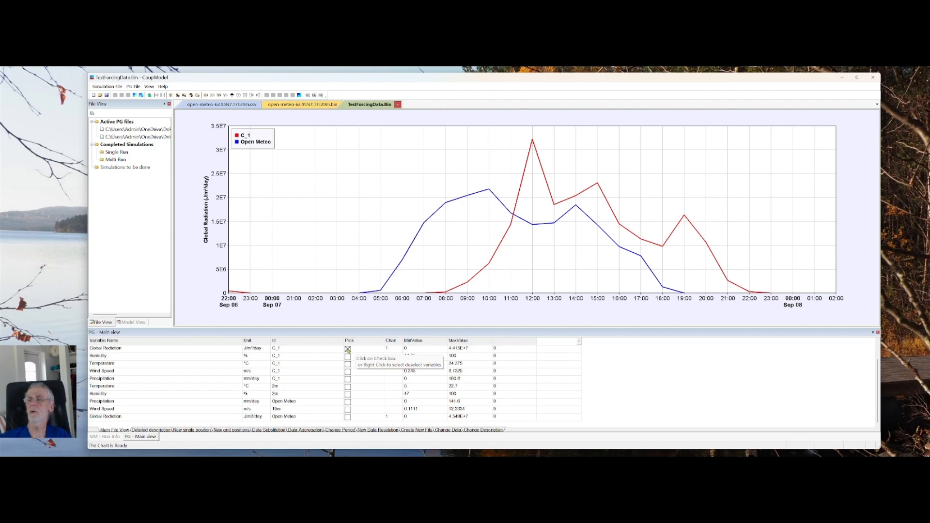
left_click(348, 349)
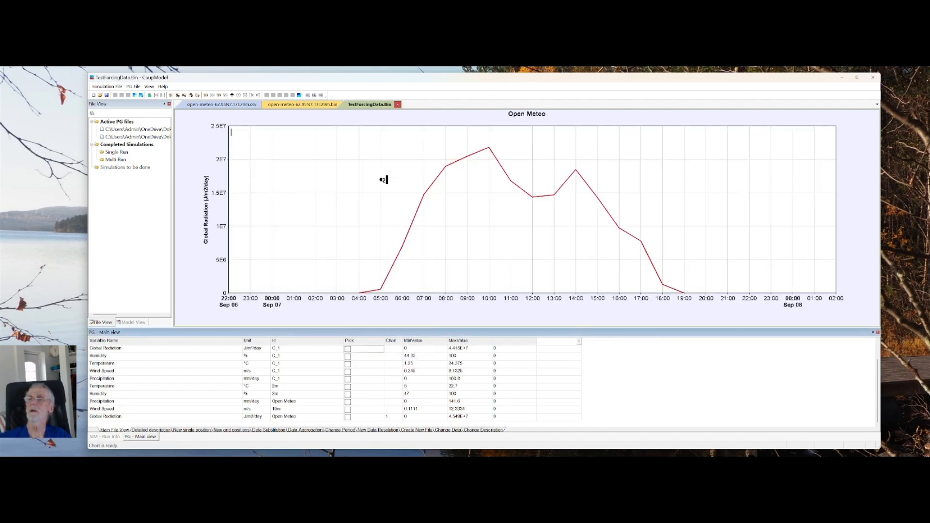
- Close TestForcingData.Bin and the open-meteo bin and csv files
left_click(397, 105)
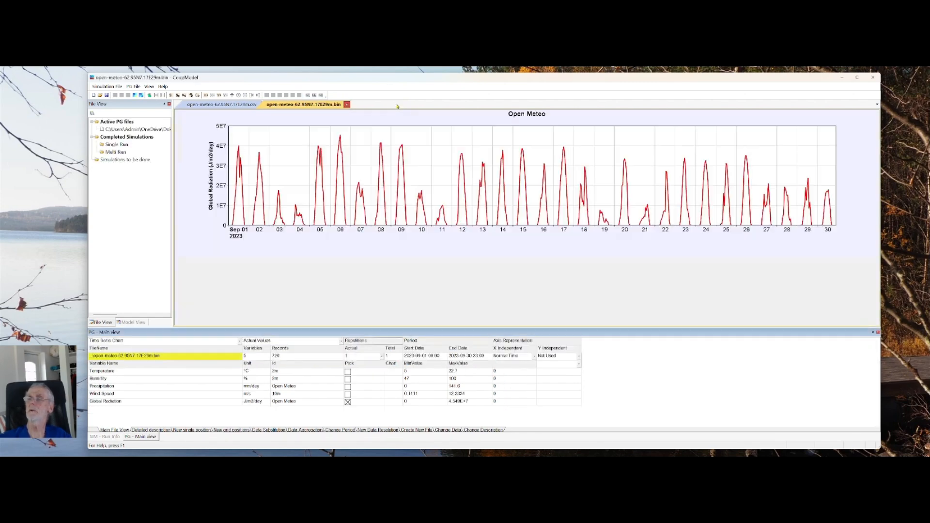
left_click(347, 104)
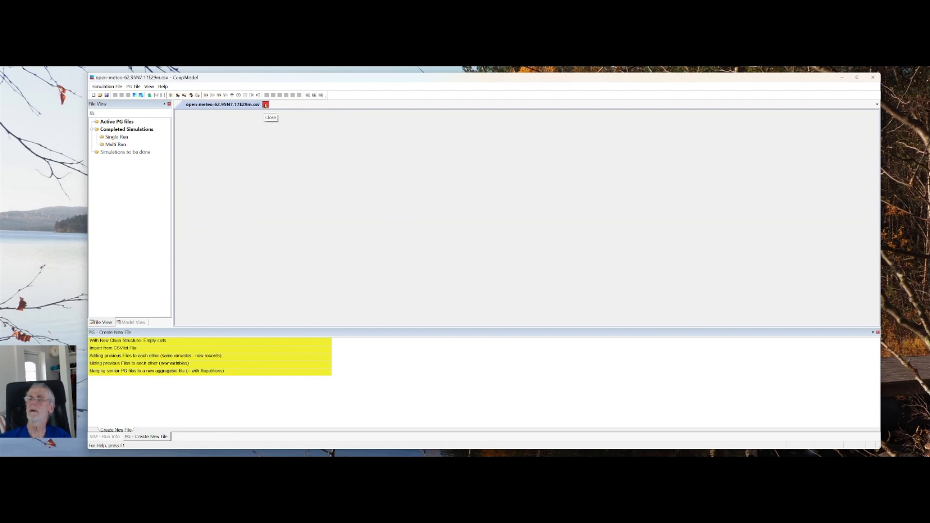
left_click(265, 104)
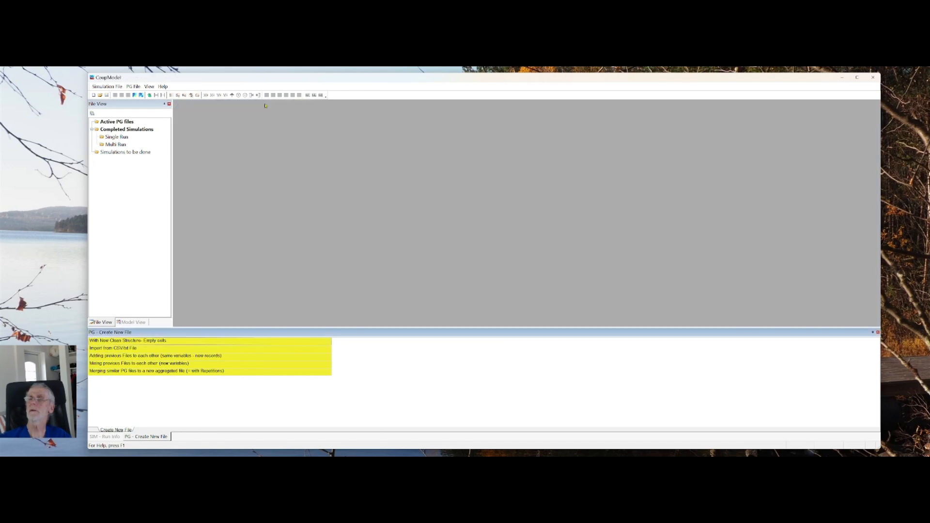
- Open Location3_Climate.bin from the Peat_Inversion folder and check its data-change, main file and detailed description views
left_click(141, 95)
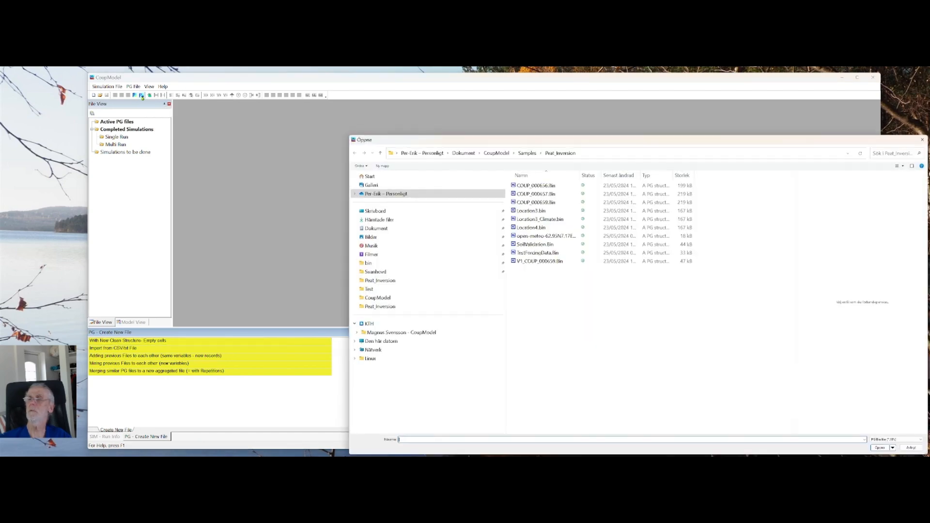
left_click(538, 218)
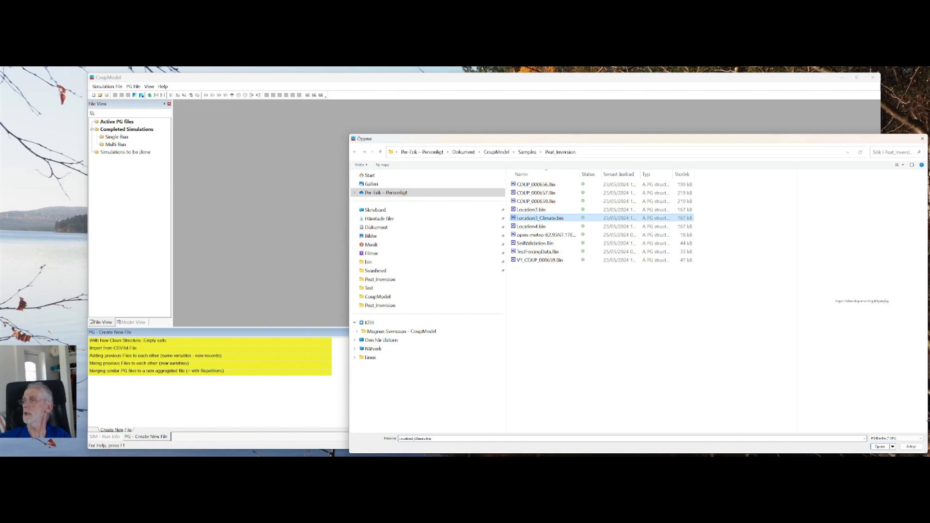
left_click(881, 448)
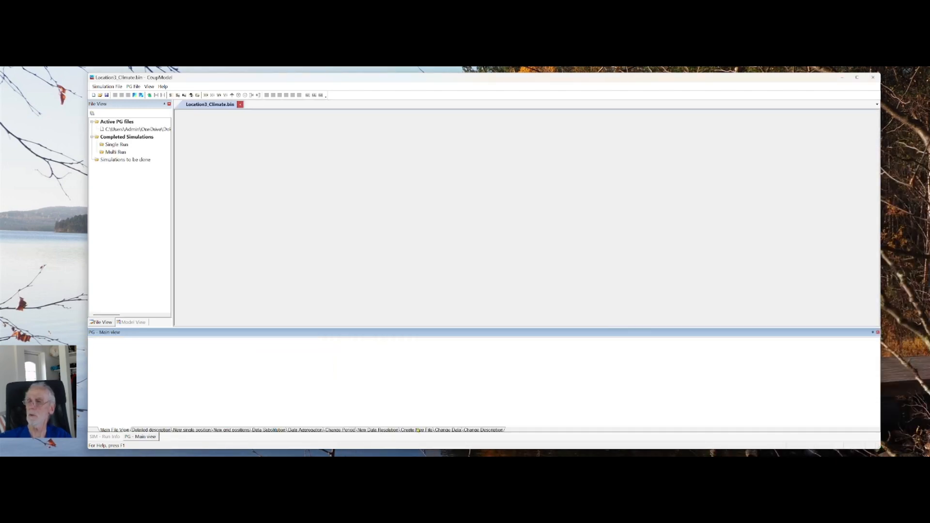
left_click(438, 431)
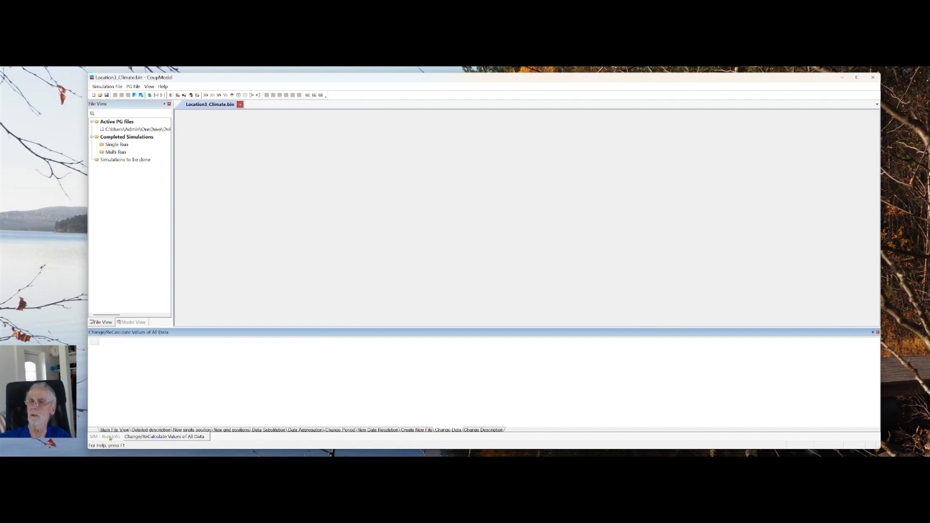
left_click(138, 430)
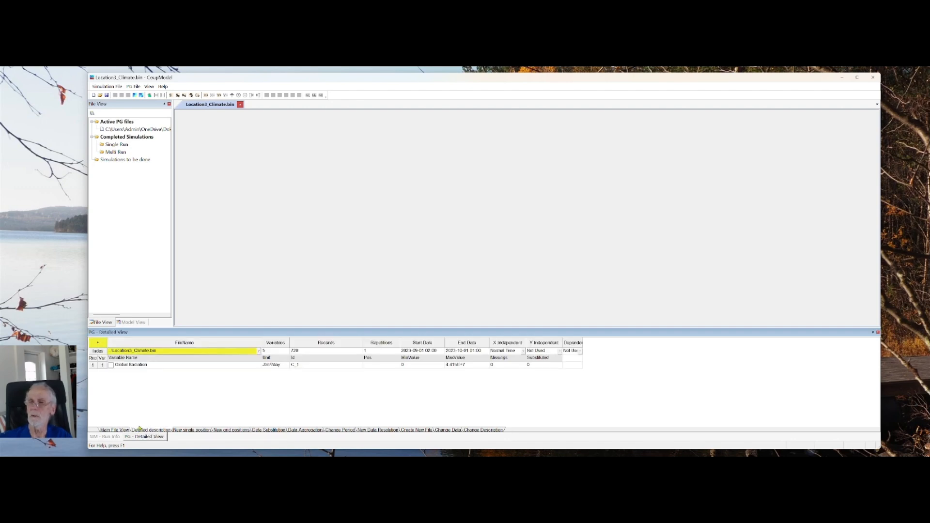
left_click(121, 430)
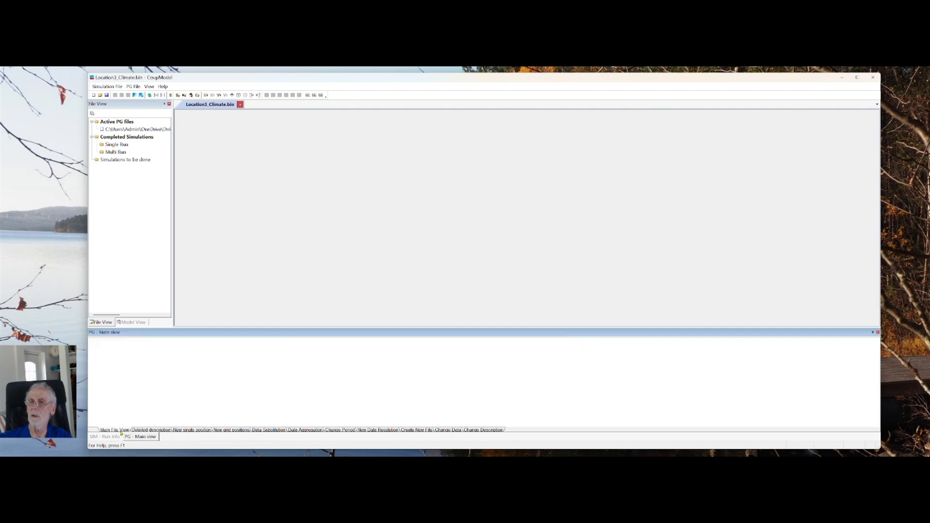
left_click(149, 430)
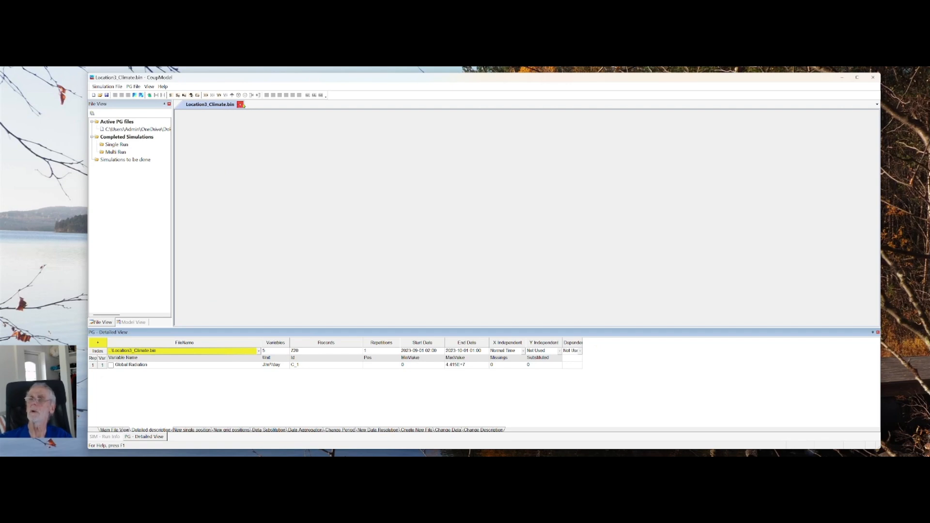
- Close Location3_Climate.bin and open it again from the Peat_Inversion folder
left_click(241, 105)
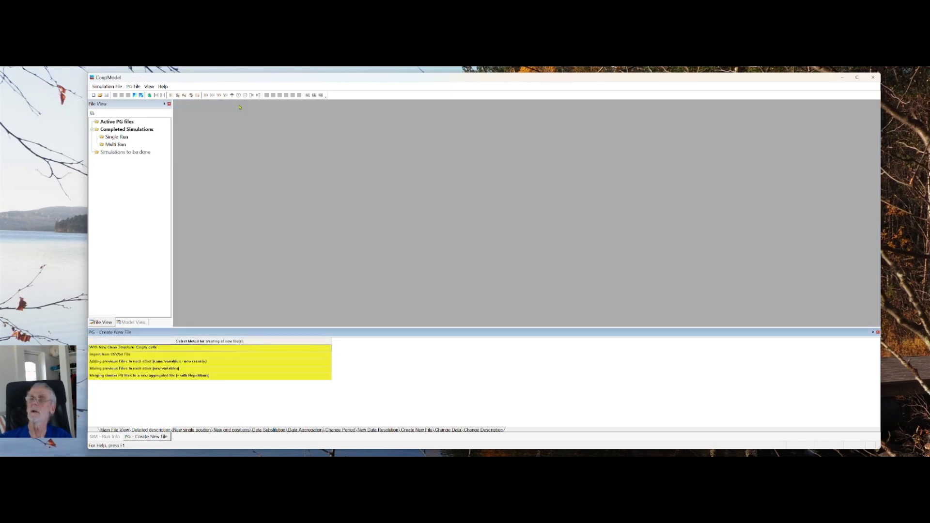
left_click(141, 95)
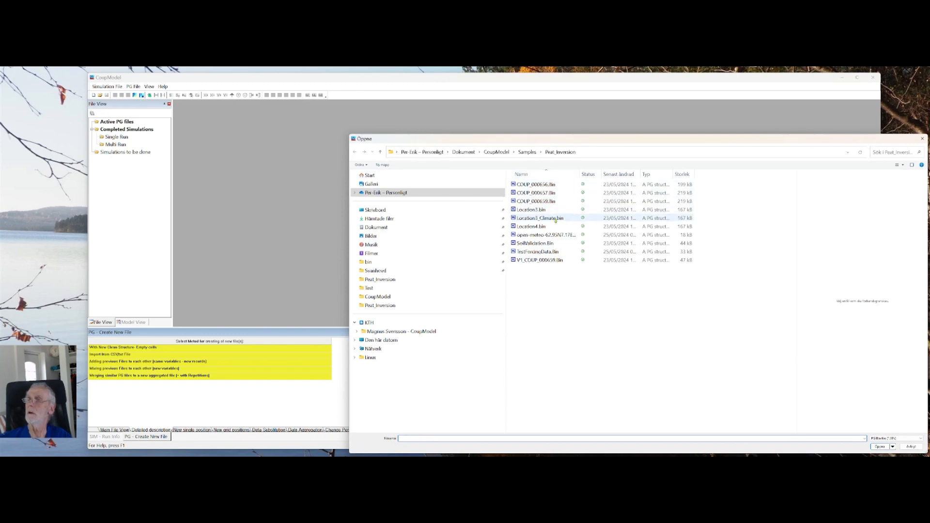
left_click(537, 219)
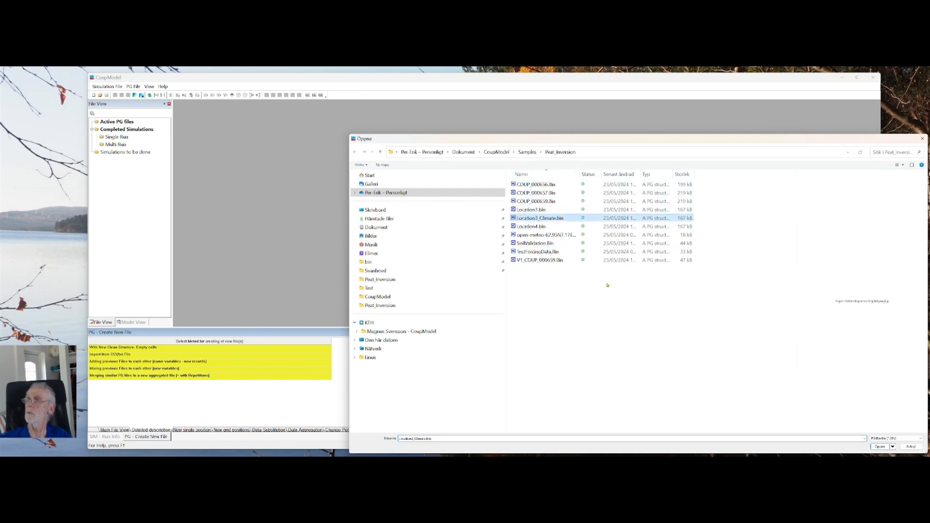
left_click(873, 447)
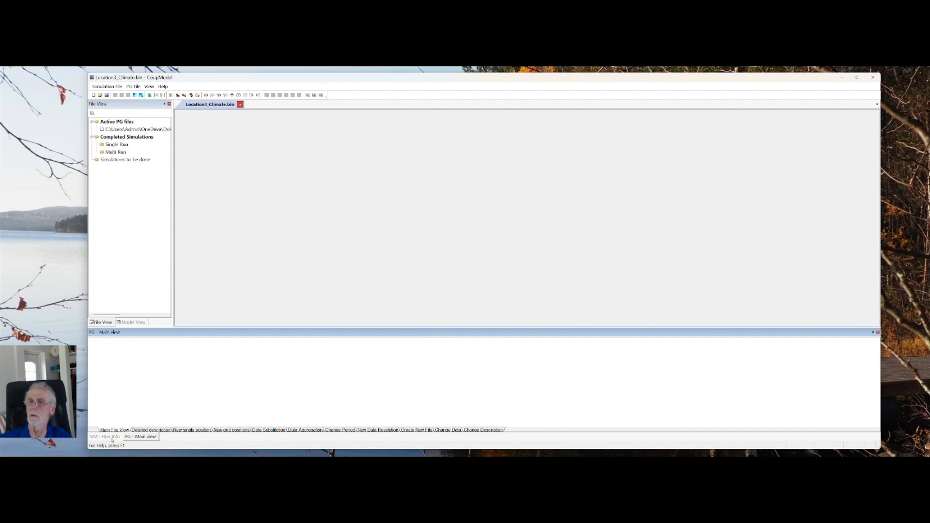
- Close CoupModel and reopen Location3_Climate.bin from the Peat_Inversion folder with CoupModel
left_click(122, 430)
left_click(138, 431)
left_click(874, 77)
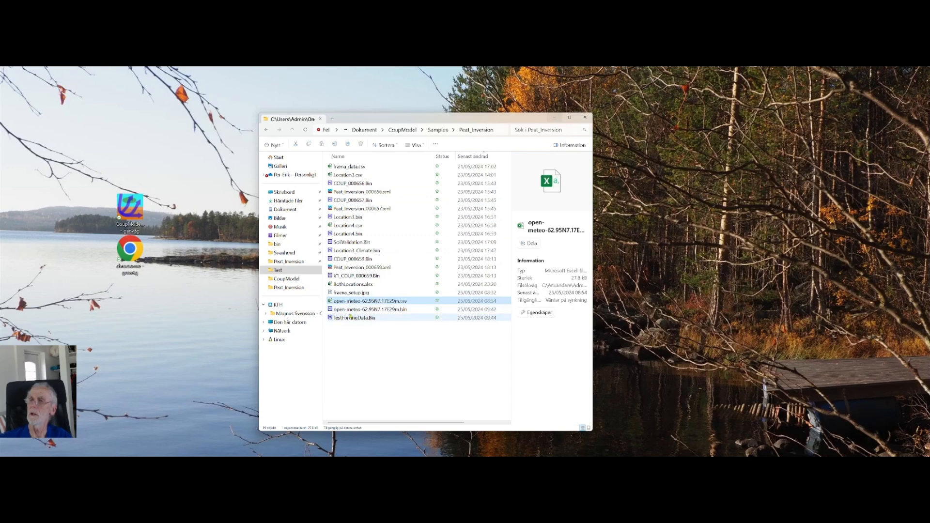
right_click(345, 251)
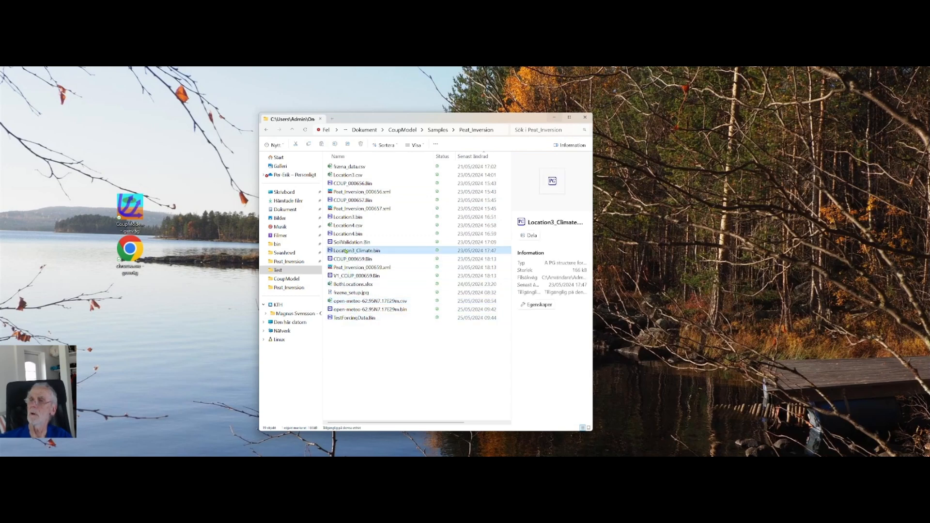
mouse_move(361, 283)
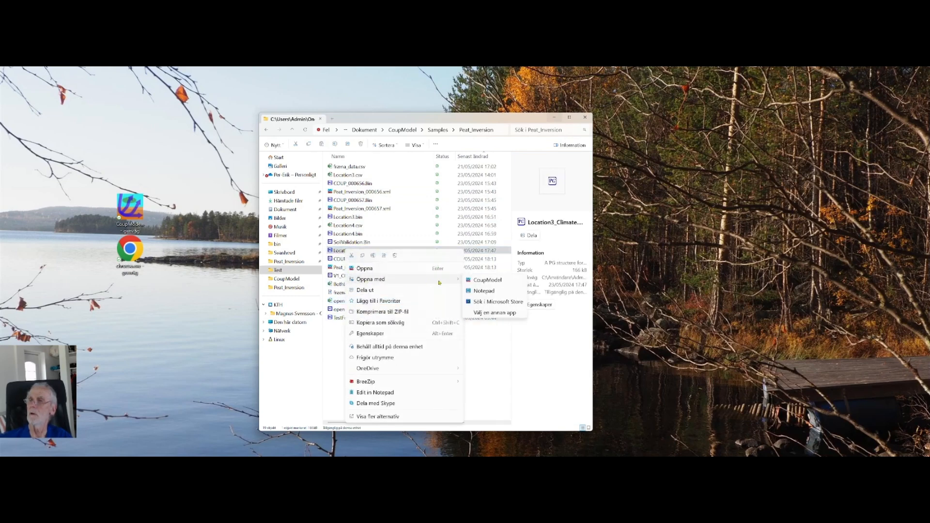
left_click(474, 280)
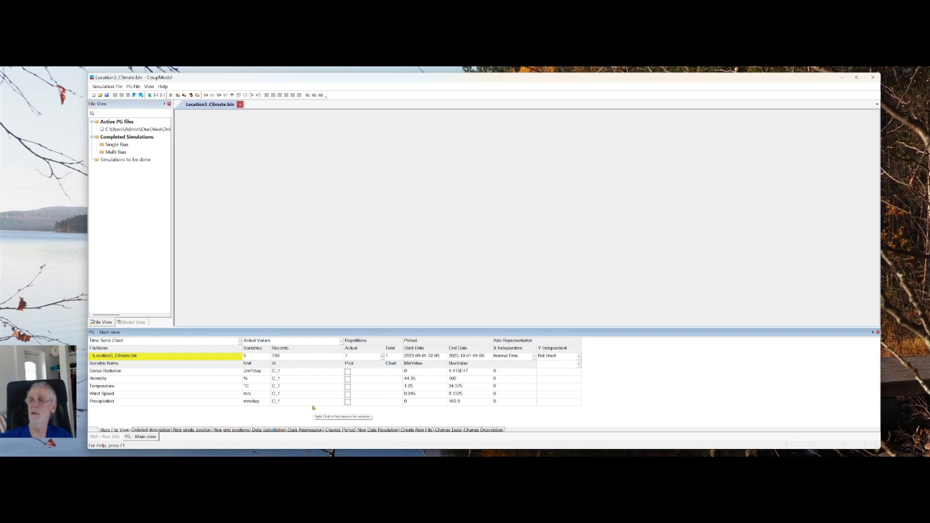
- Move the date/time of all records in Location3_Climate.bin backward by 120 minutes
left_click(447, 430)
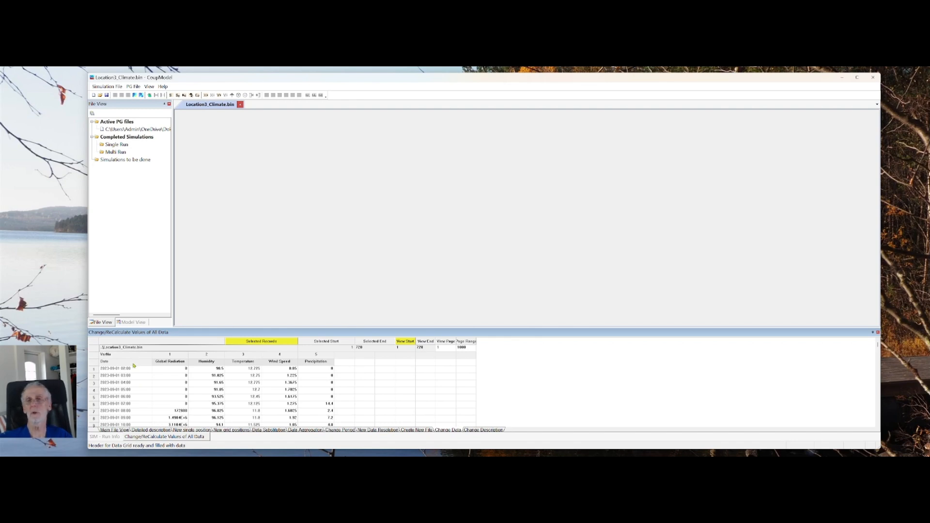
right_click(134, 365)
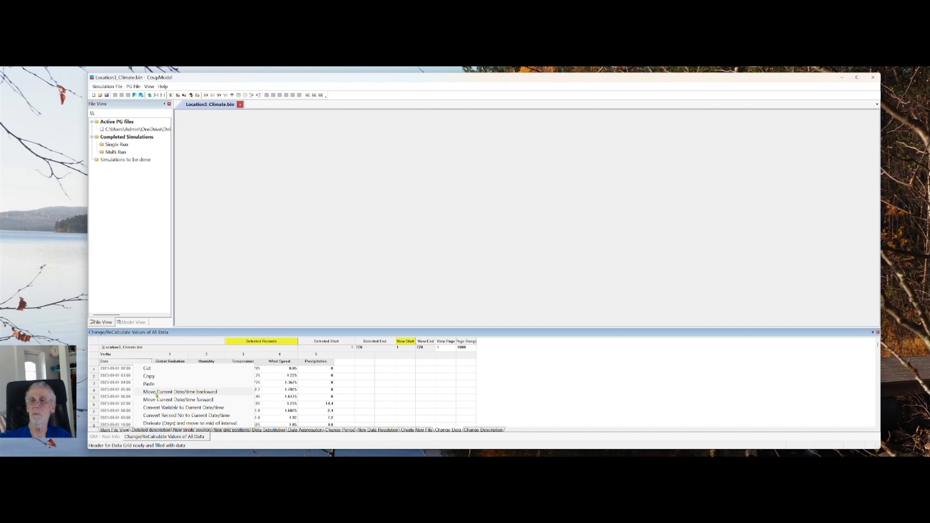
left_click(156, 393)
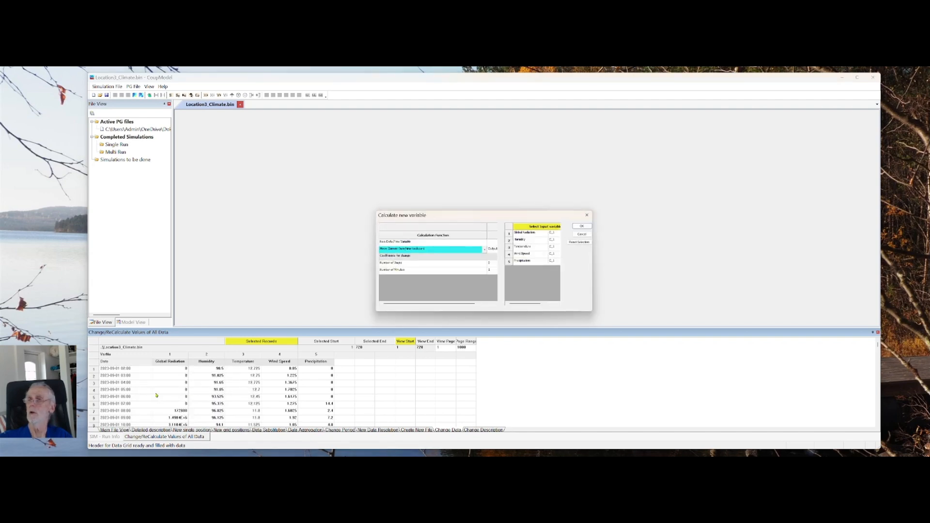
left_click(492, 271)
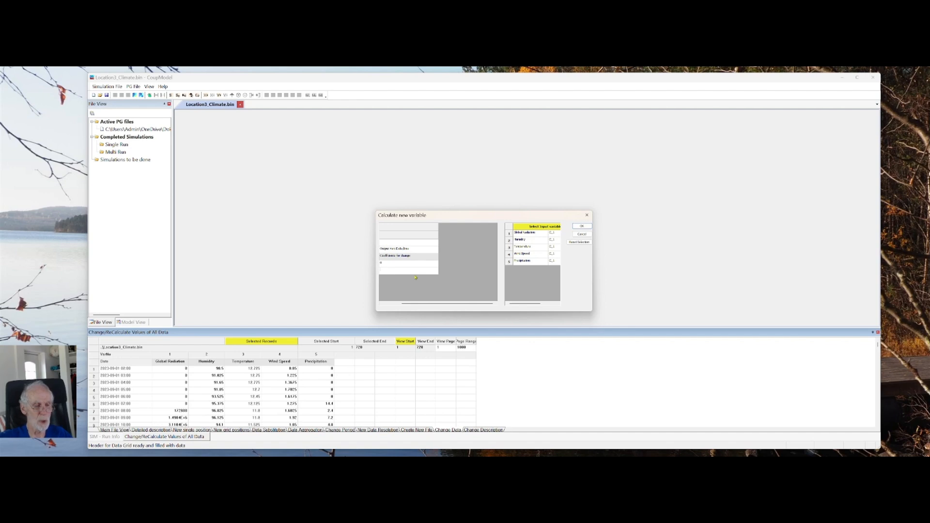
type("120")
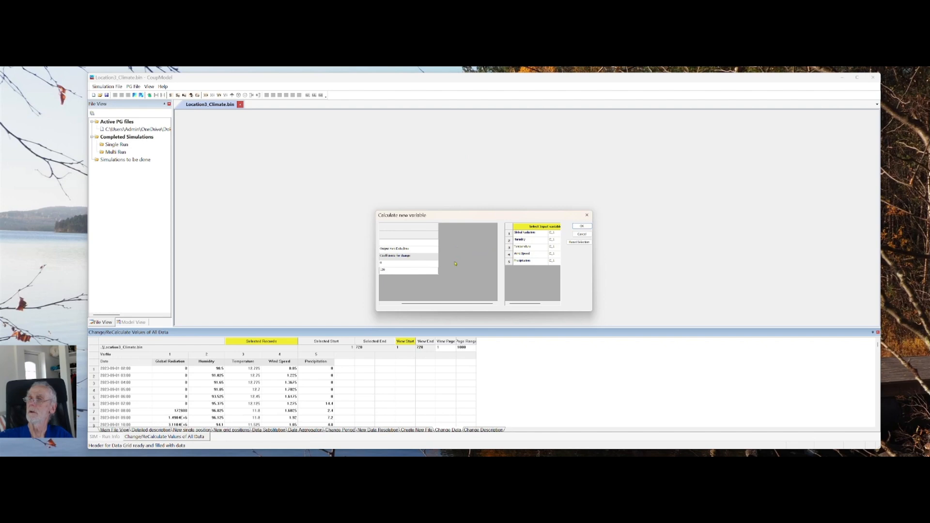
left_click(582, 226)
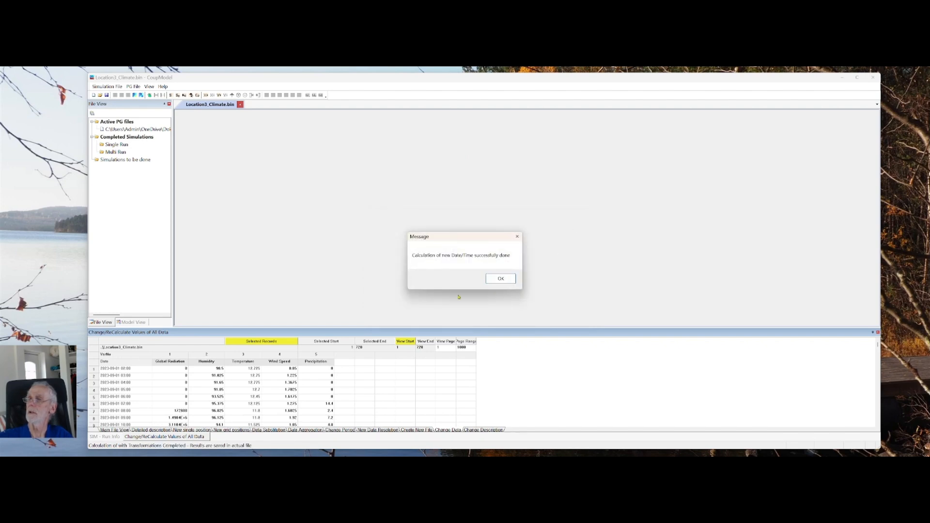
left_click(497, 278)
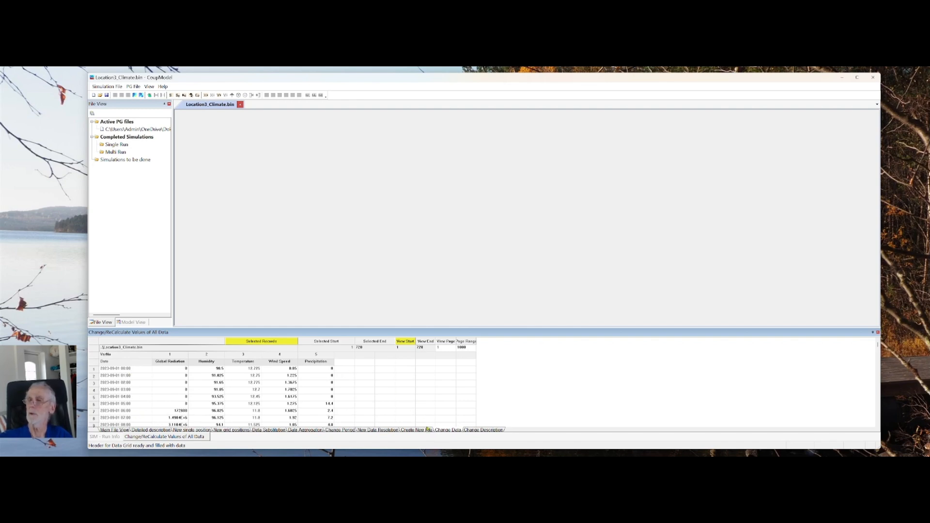
- Save the modified Location3_Climate.bin under its existing name
left_click(465, 431)
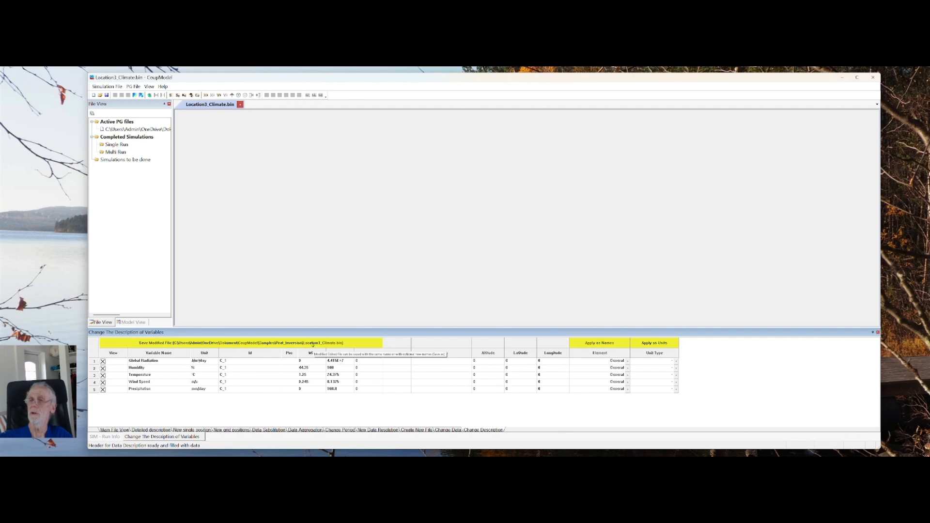
left_click(313, 343)
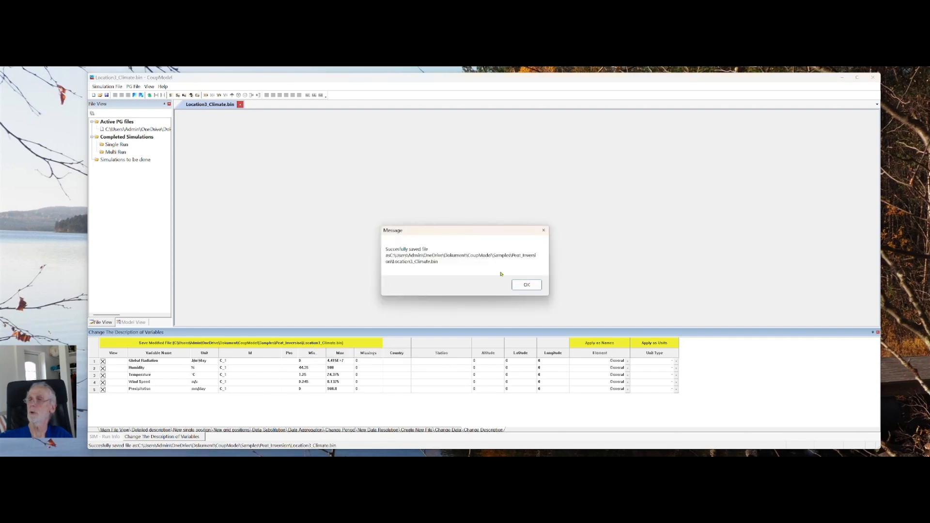
left_click(521, 286)
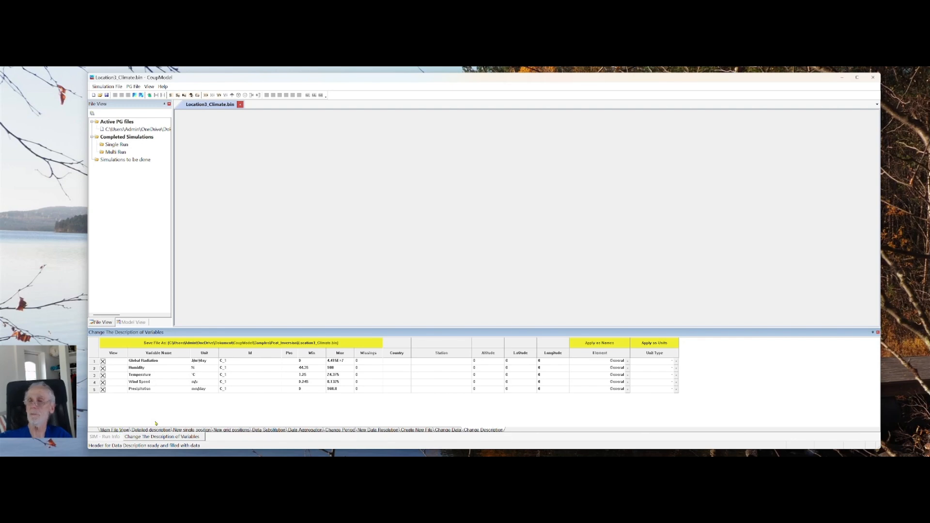
- Start a new file by mixing previous files with new variables, using Location3_Climate.bin and the open-meteo bin file as inputs
left_click(410, 431)
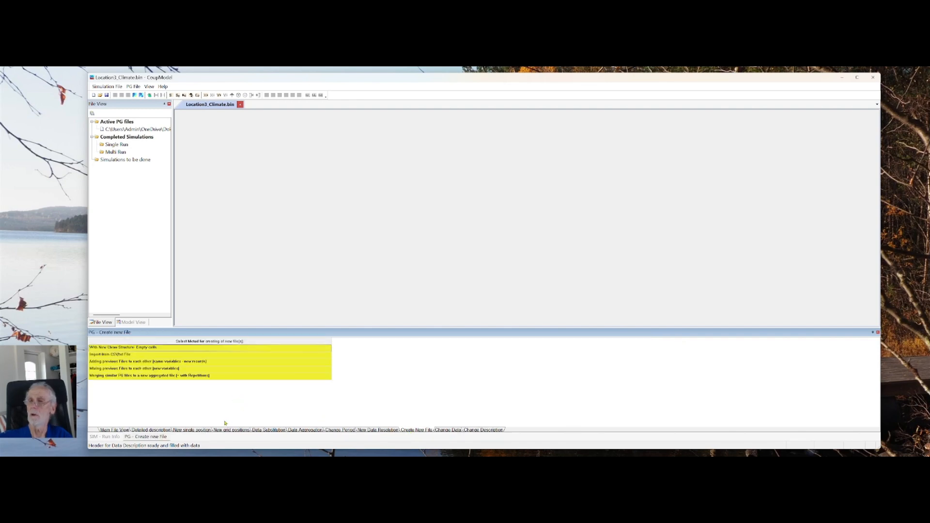
left_click(110, 430)
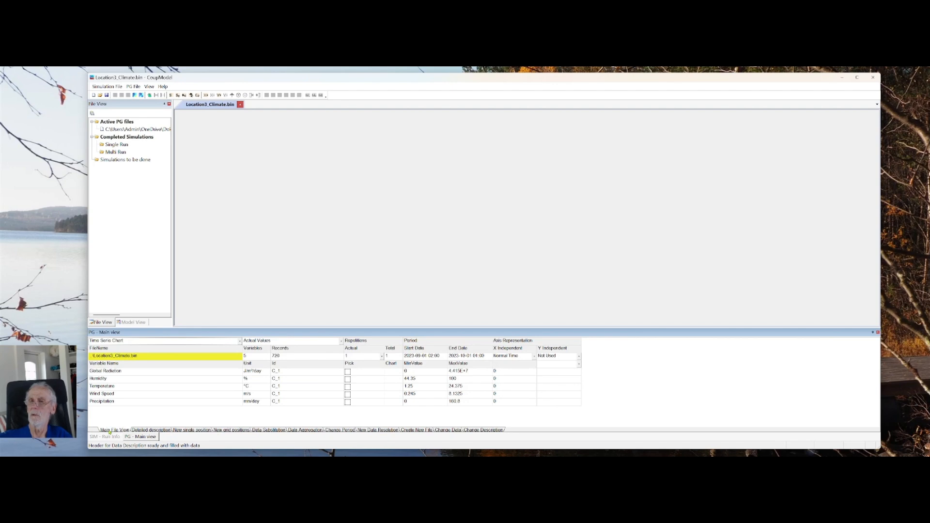
left_click(420, 430)
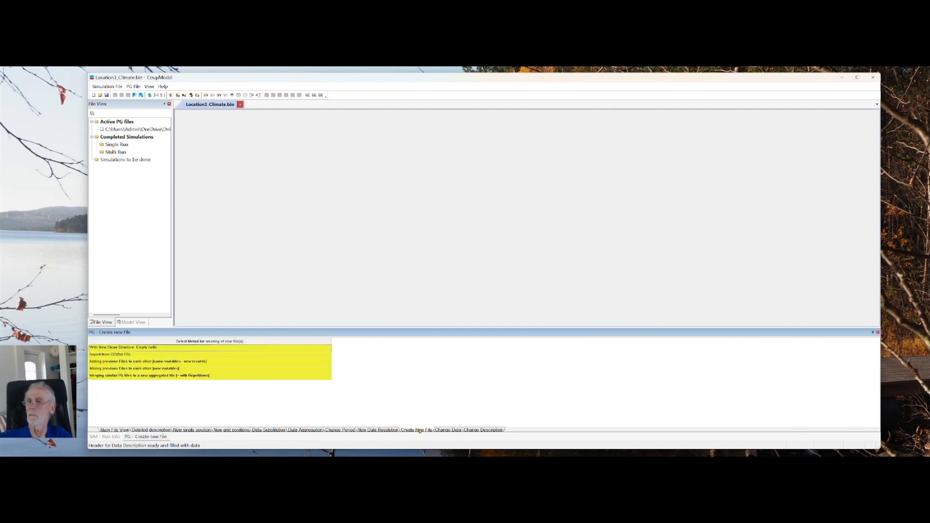
left_click(170, 369)
left_click(193, 344)
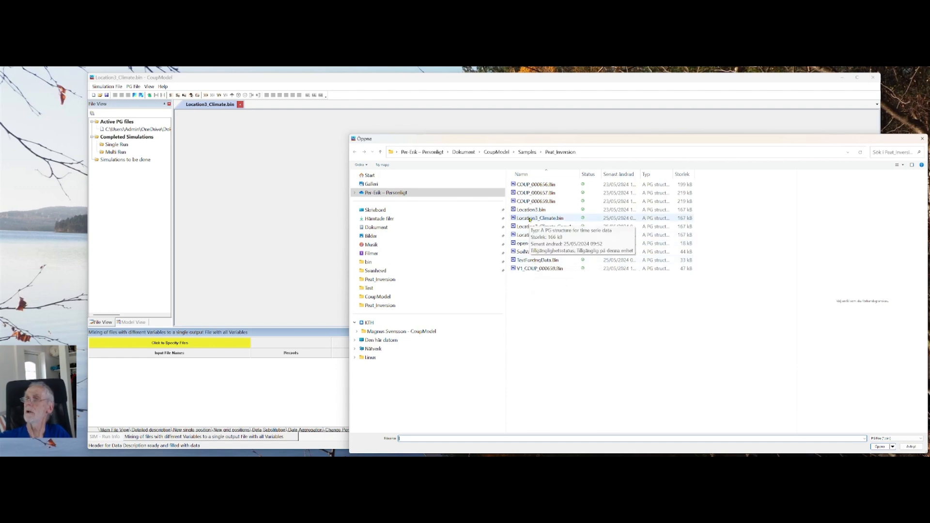
left_click(530, 221)
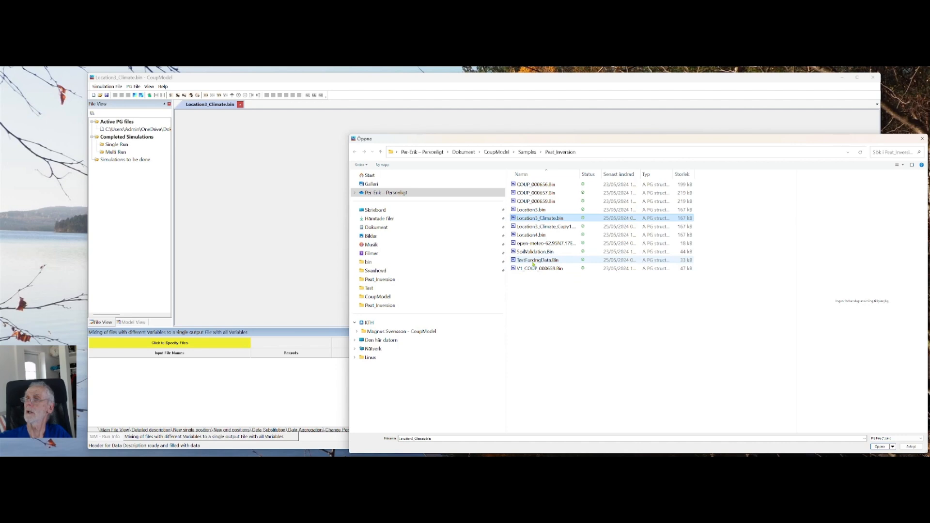
left_click(531, 244, "ctrl")
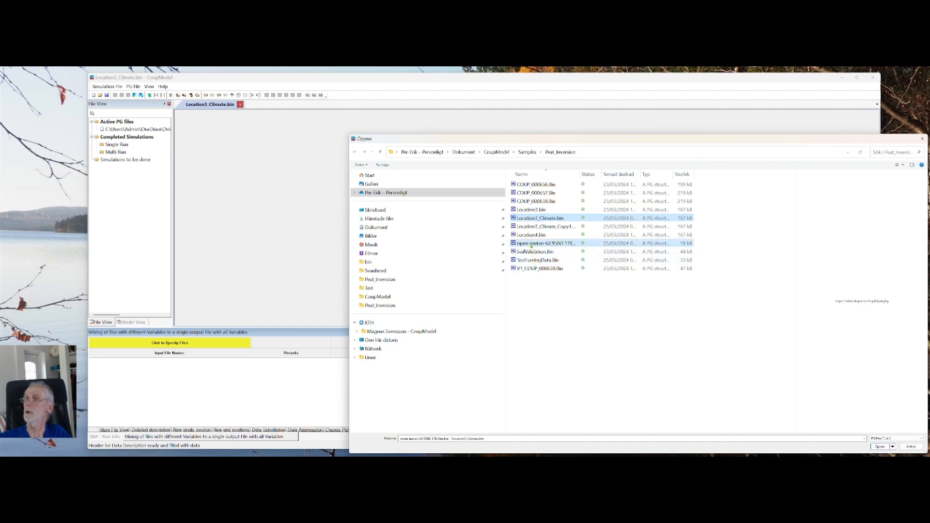
left_click(880, 446)
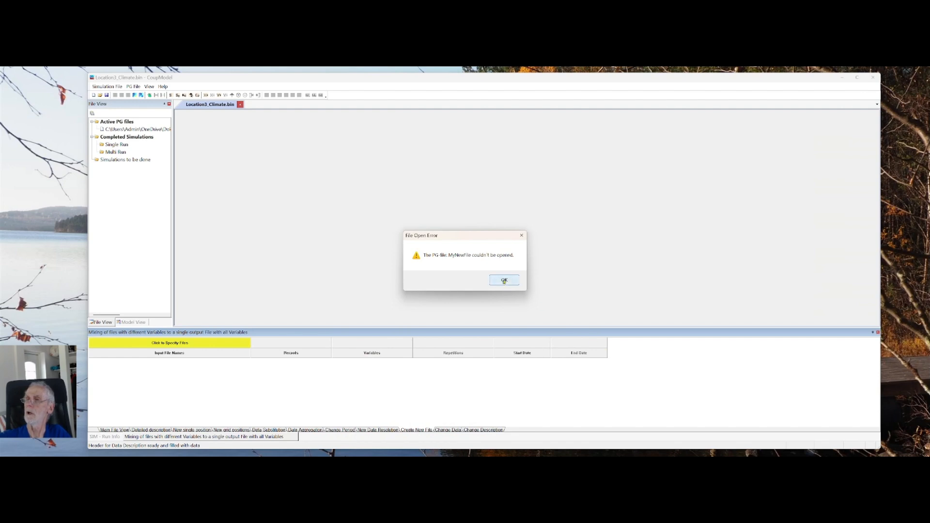
left_click(504, 281)
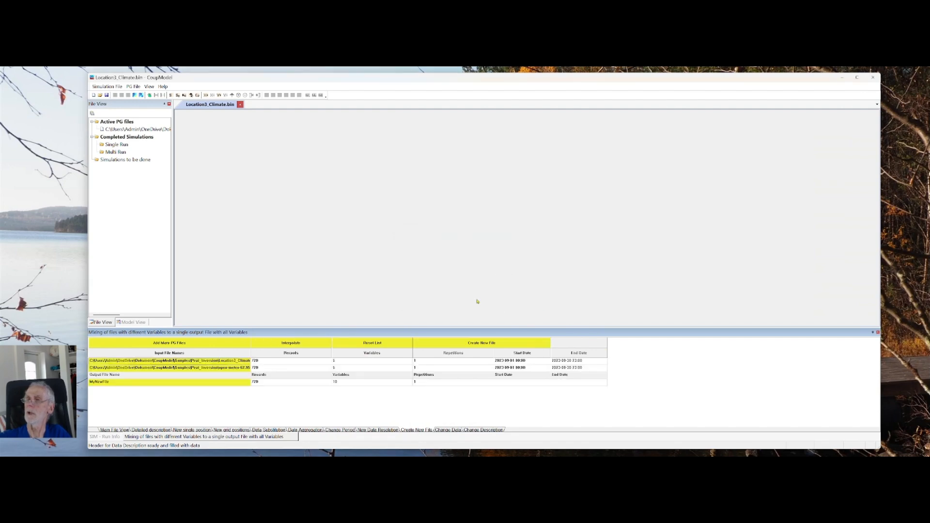
- Set TestForcingData.Bin as the output file and create the merged file
left_click(110, 384)
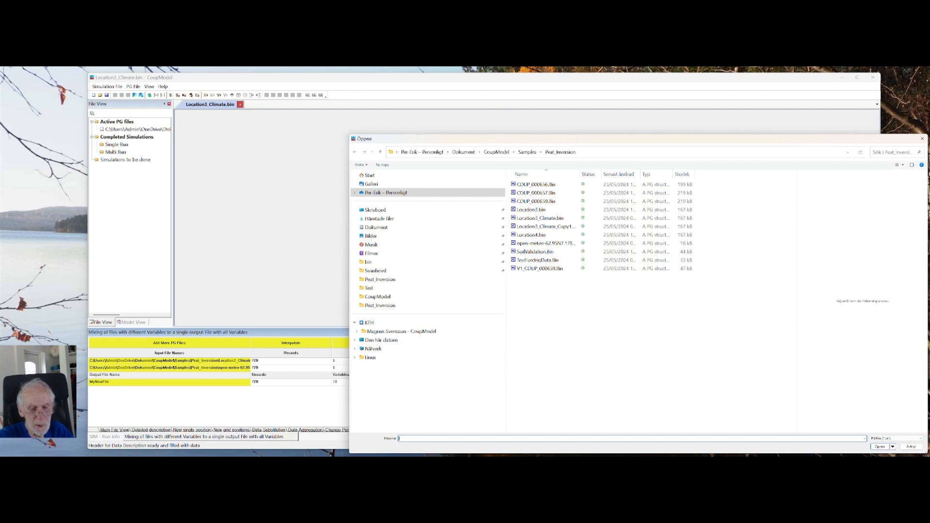
type("testFor")
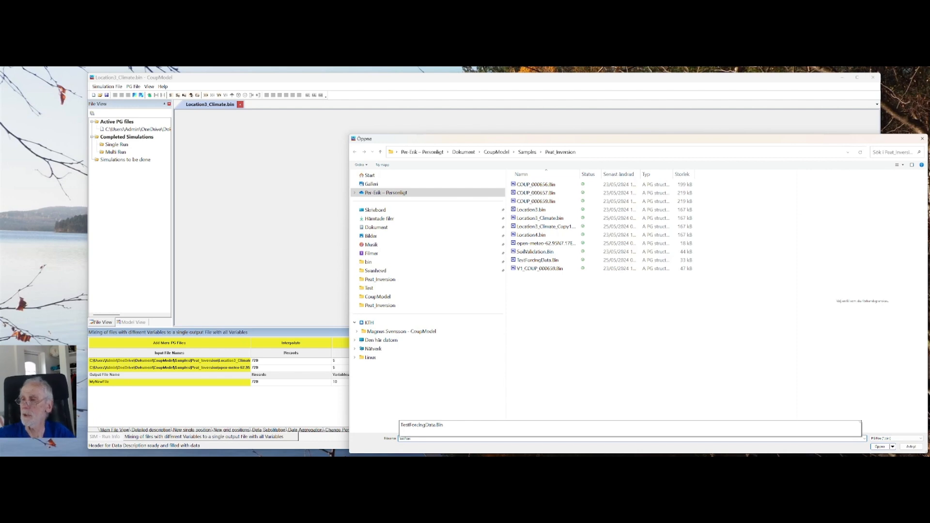
left_click(504, 426)
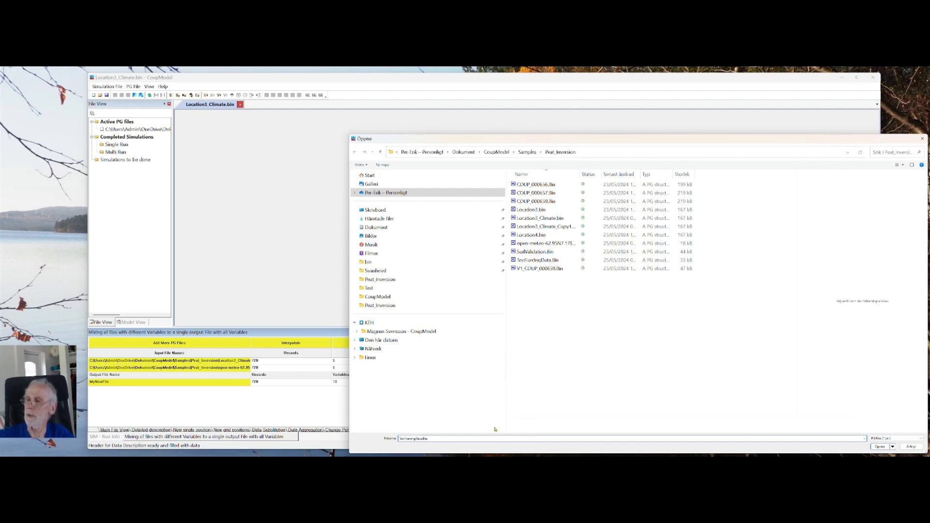
left_click(881, 447)
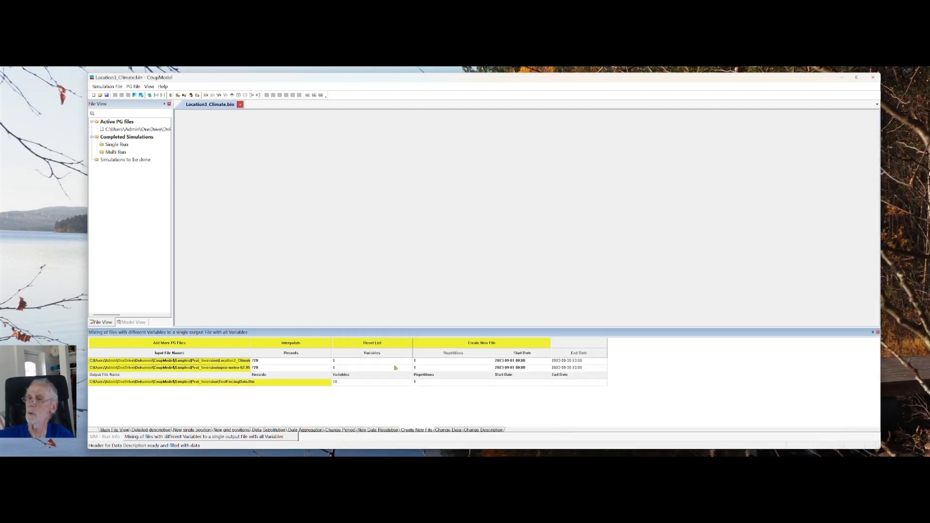
left_click(434, 344)
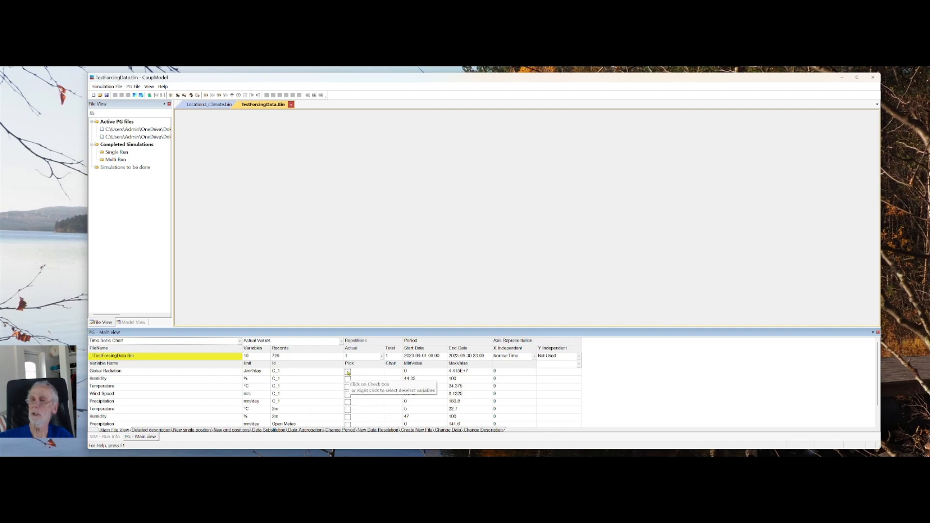
- Plot the C_1 and Open Meteo Global Radiation series from TestForcingData.Bin in one time series chart
left_click(348, 372)
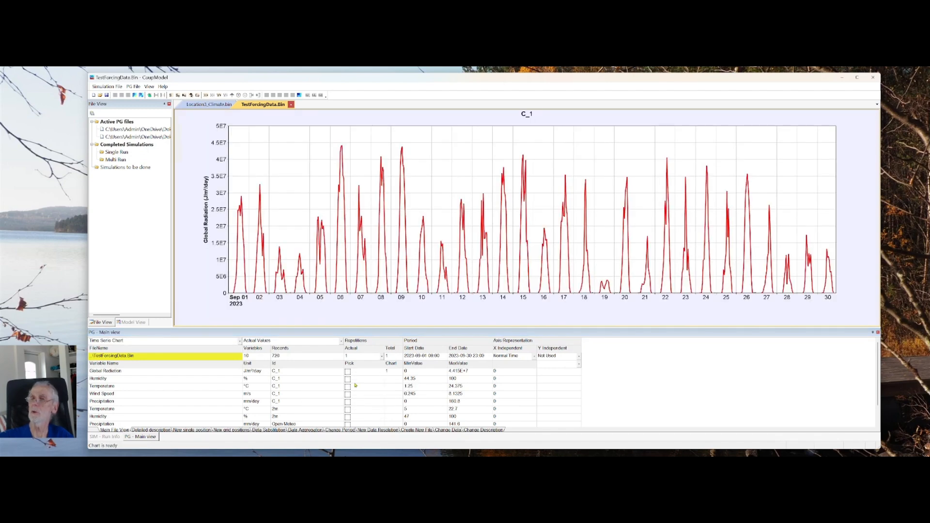
scroll(356, 385, "down", 1)
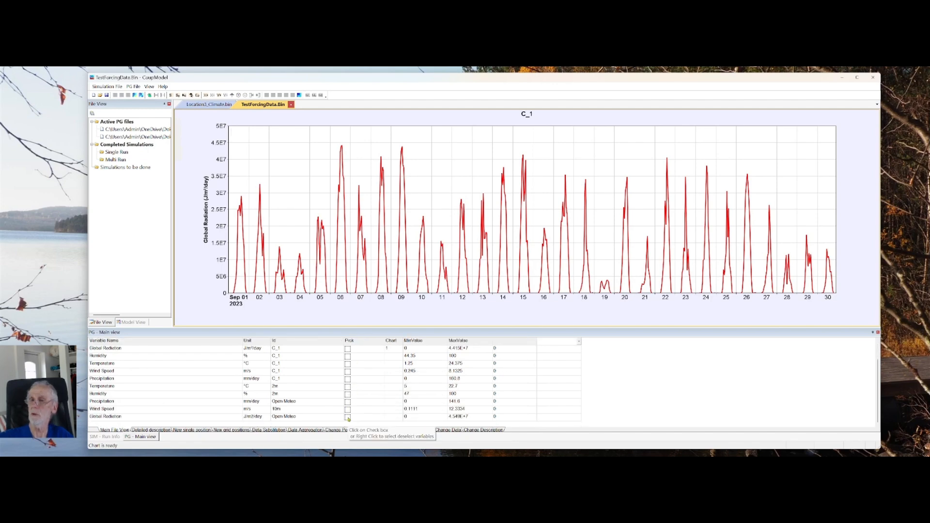
left_click(348, 417)
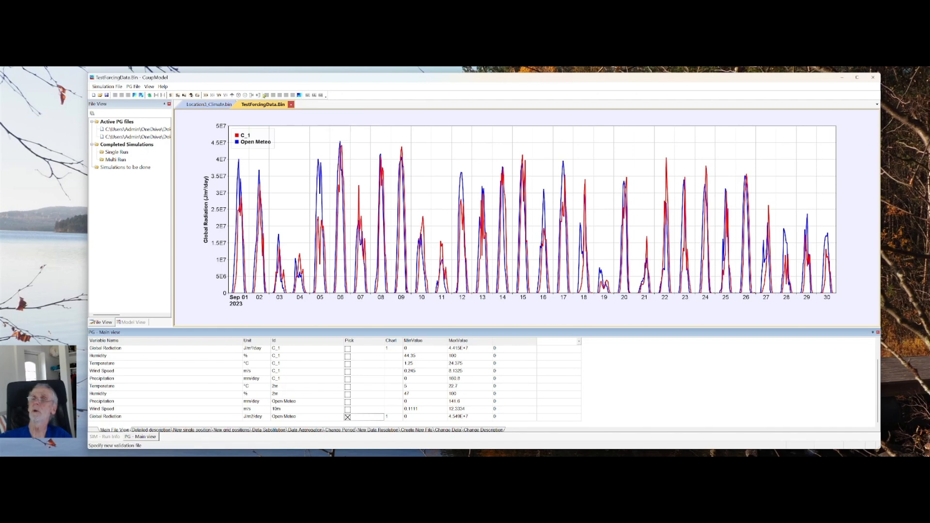
- Zoom the Global Radiation chart in around 6 September 2023 and shift it to show that whole day for both series
left_click(239, 96)
left_click_drag(304, 156, 329, 166)
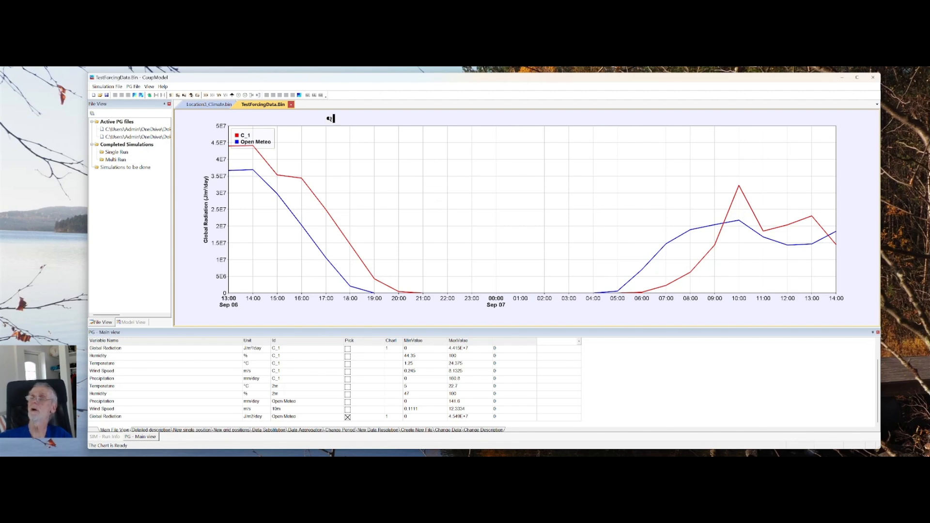
left_click(232, 96)
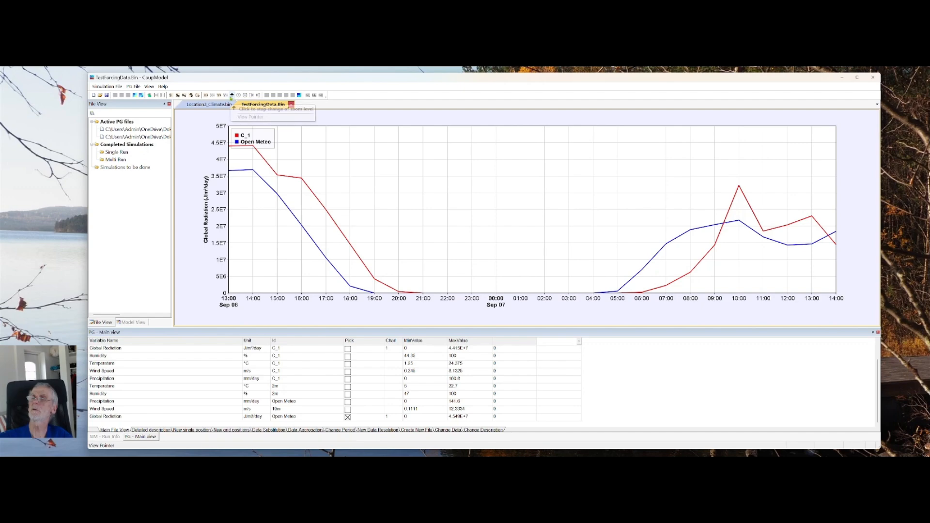
left_click_drag(401, 183, 667, 183)
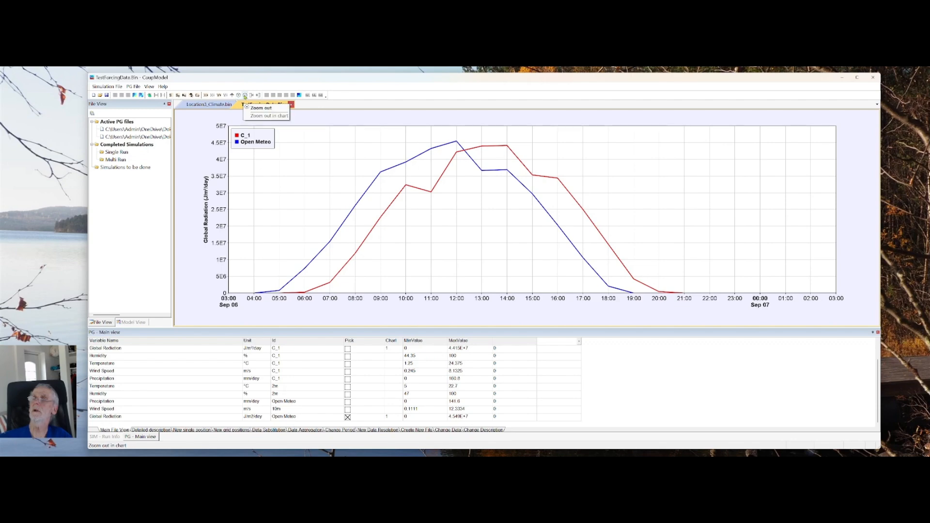
- Zoom the Global Radiation chart out to compare both series from 1 September over more than two weeks
left_click(410, 172)
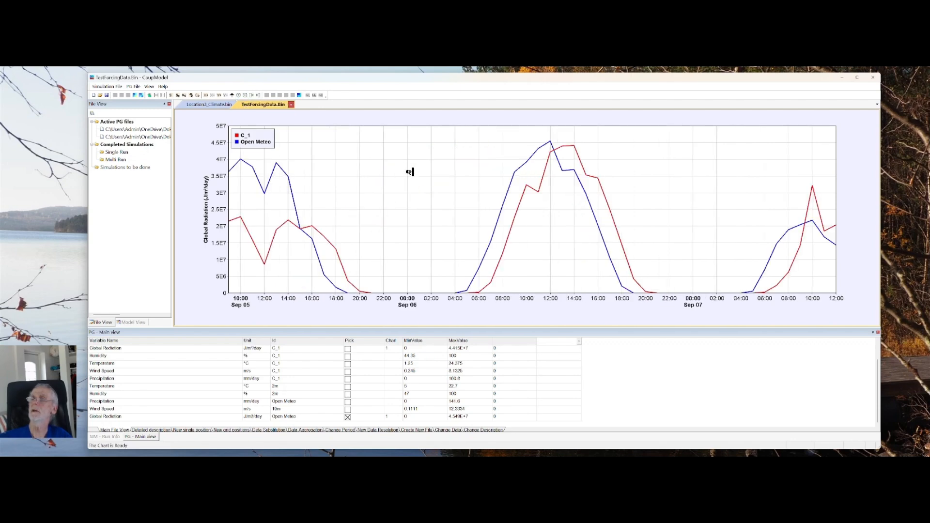
left_click(410, 172)
left_click(410, 172)
left_click(410, 172)
left_click(410, 172)
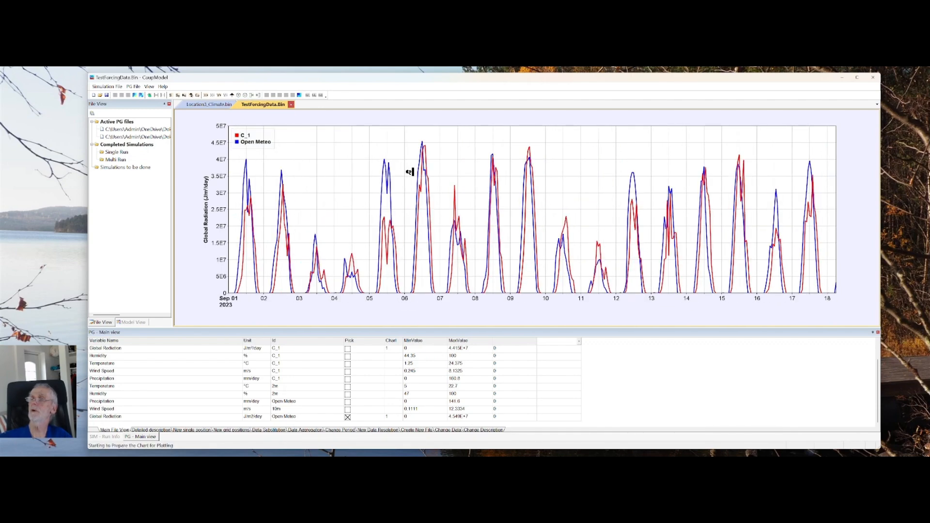
- Extend the Global Radiation chart to all of September 2023, and clear both Global Radiation series from the plot selection
left_click(410, 172)
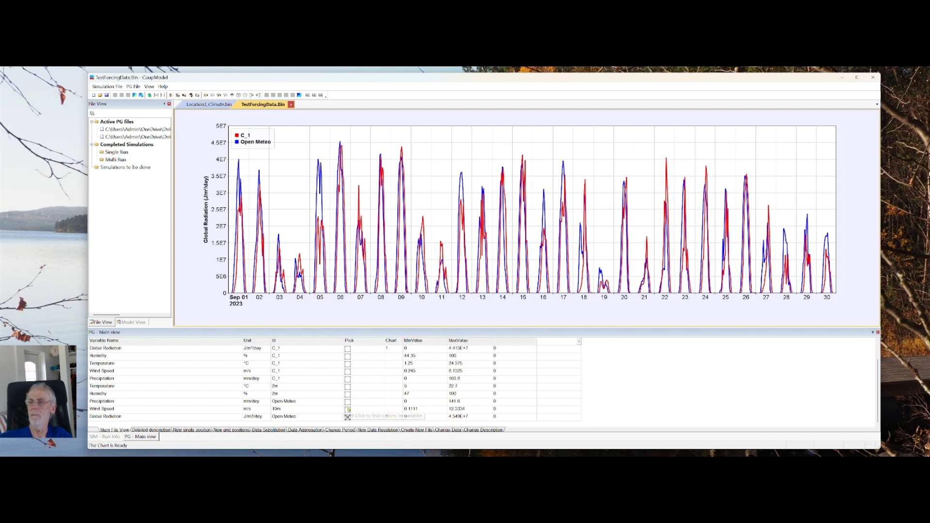
left_click(348, 417)
left_click(348, 416)
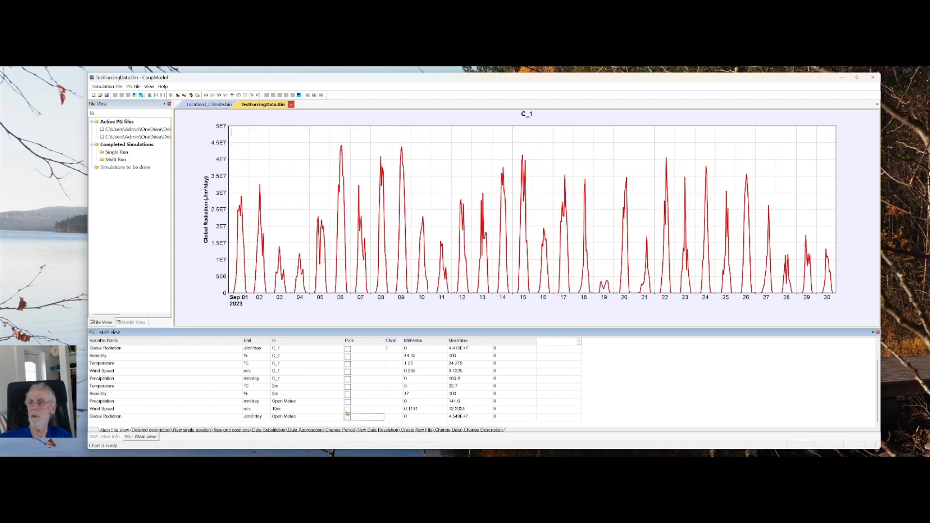
right_click(349, 351)
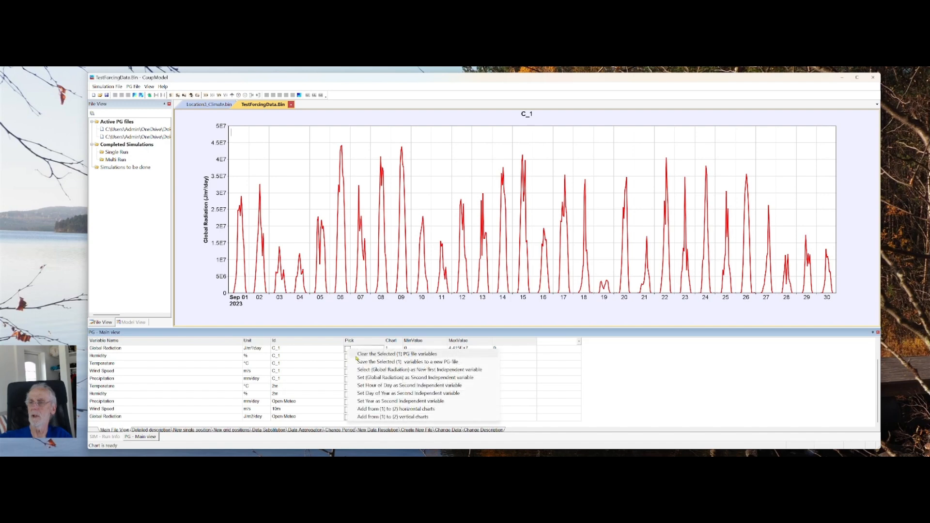
left_click(358, 354)
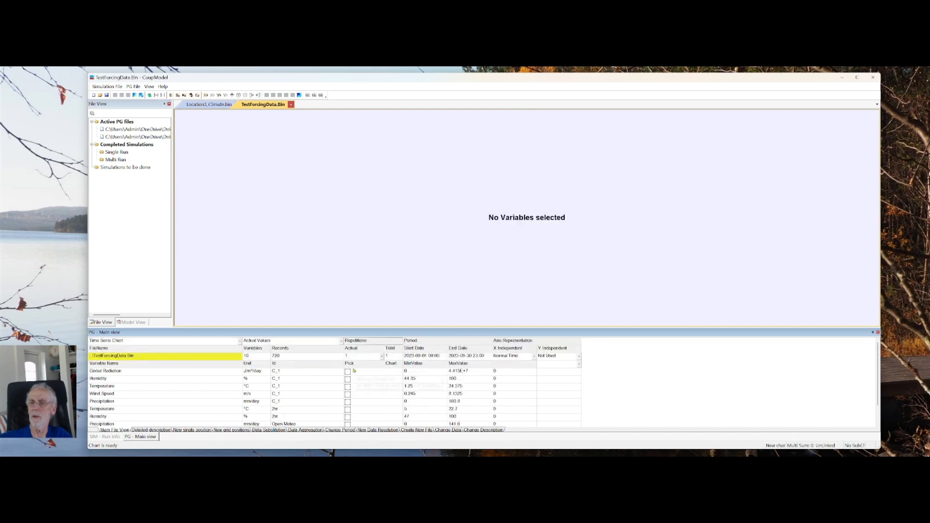
- Plot the C_1 and 2m Humidity series from TestForcingData.Bin together in one time series chart
left_click(348, 380)
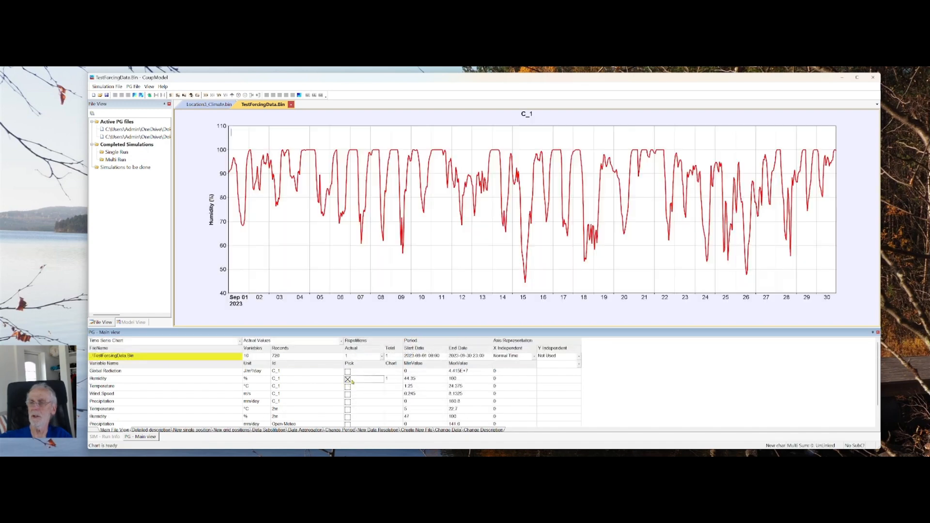
scroll(354, 395, "down", 1)
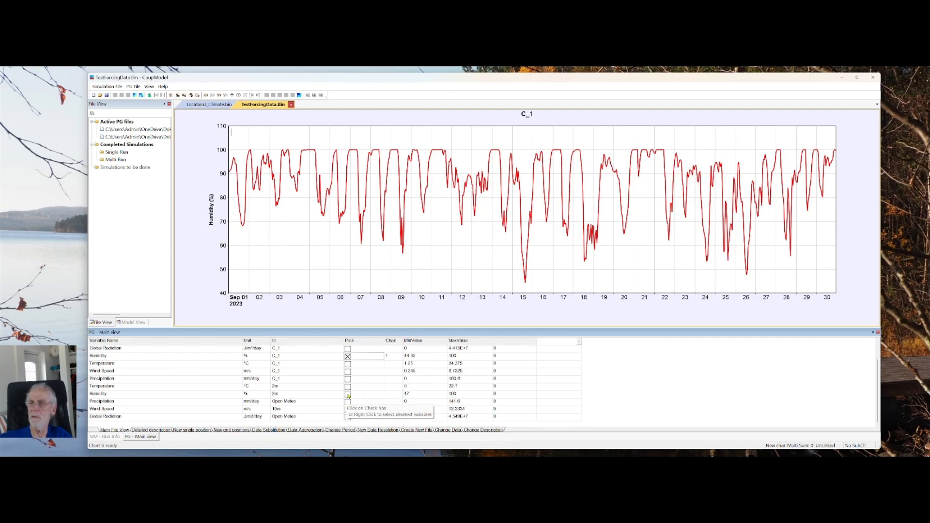
left_click(348, 395)
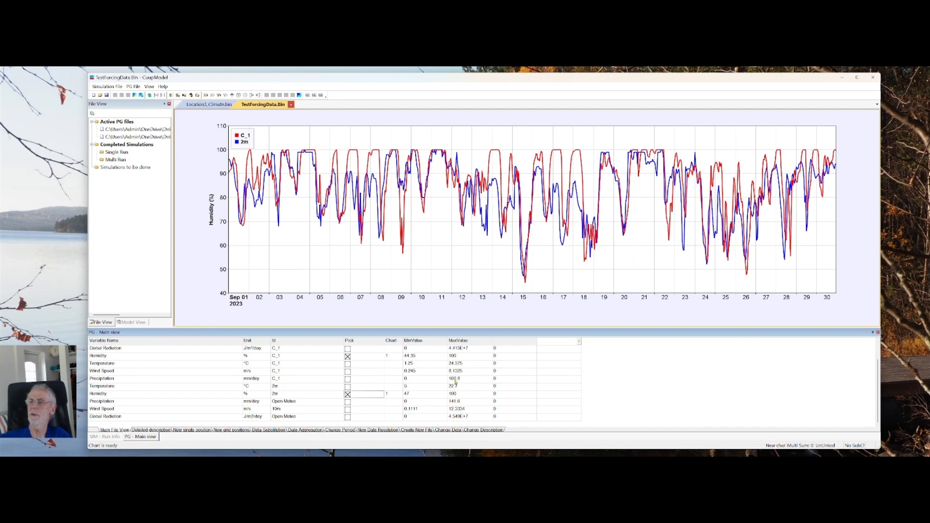
- Replace the Humidity series in the chart with the C_1 and 2m Temperature series
left_click(348, 357)
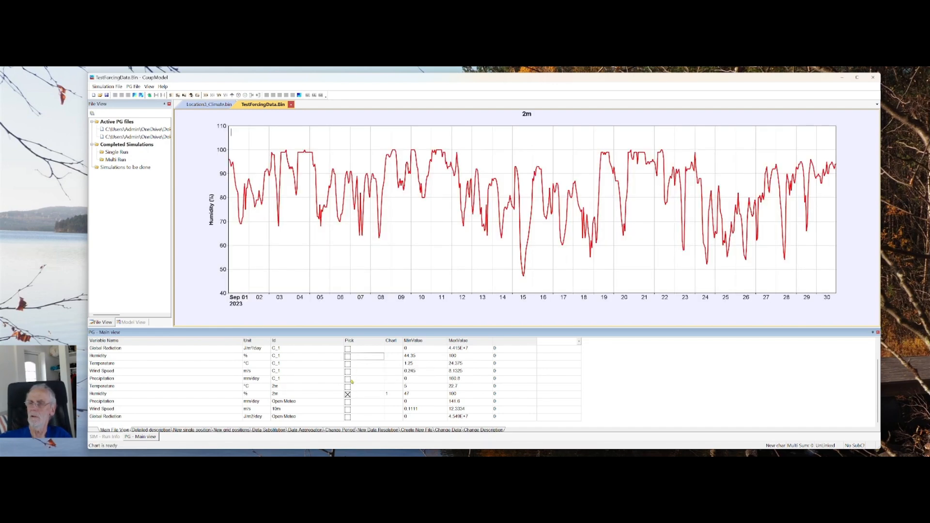
left_click(348, 394)
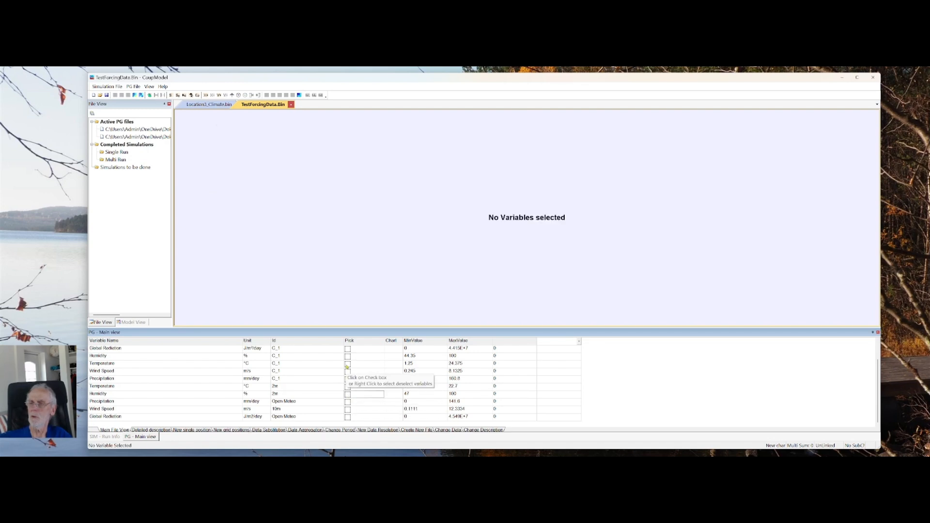
left_click(348, 364)
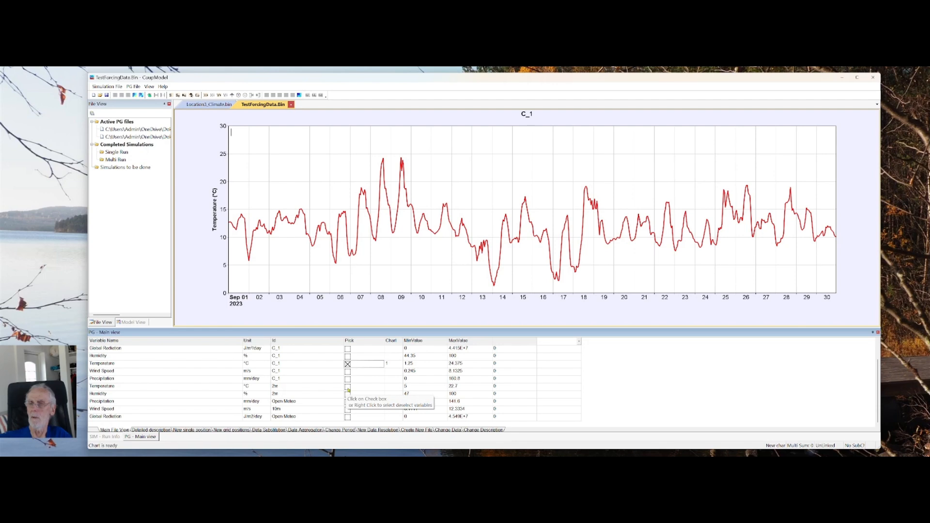
left_click(348, 388)
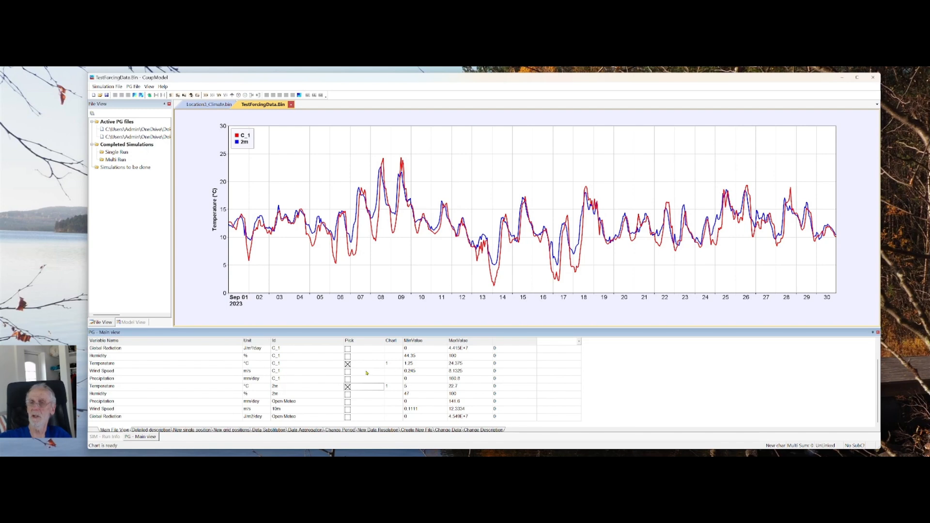
- Replace the Temperature series in the chart with the C_1 and 10m Wind Speed series
left_click(348, 365)
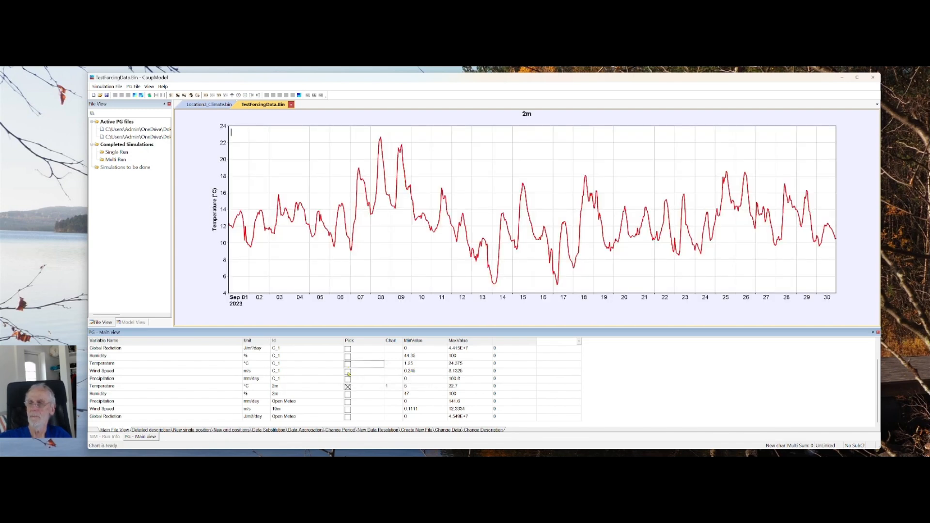
left_click(348, 388)
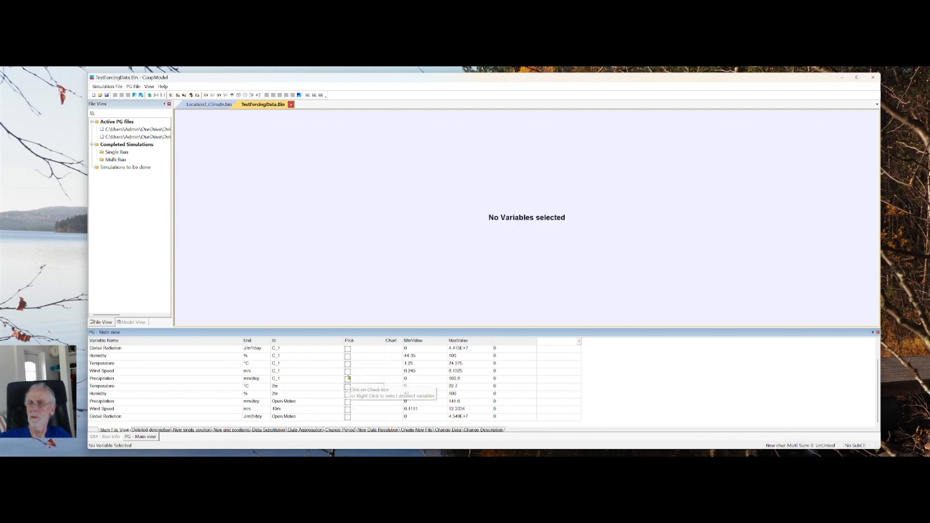
left_click(348, 372)
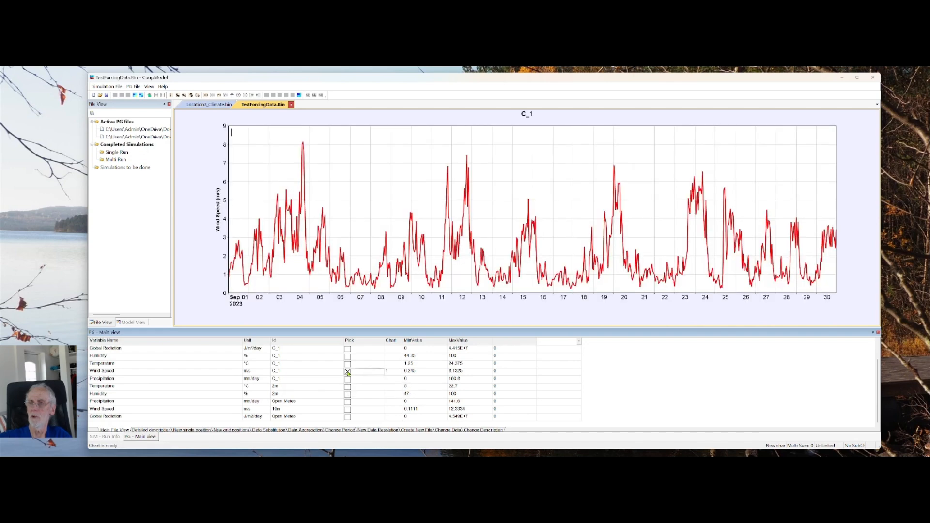
left_click(348, 410)
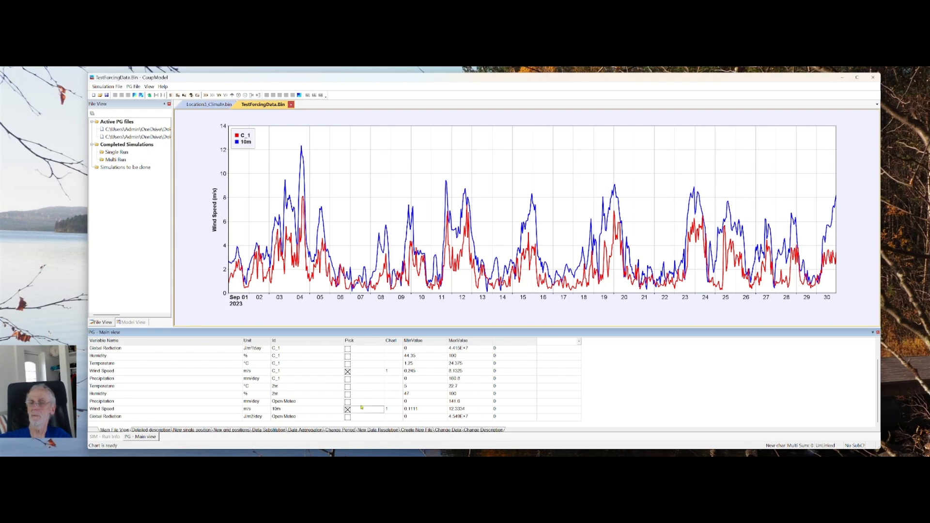
- Replace the Wind Speed series in the chart with the Open Meteo and C_1 Precipitation series
left_click(348, 372)
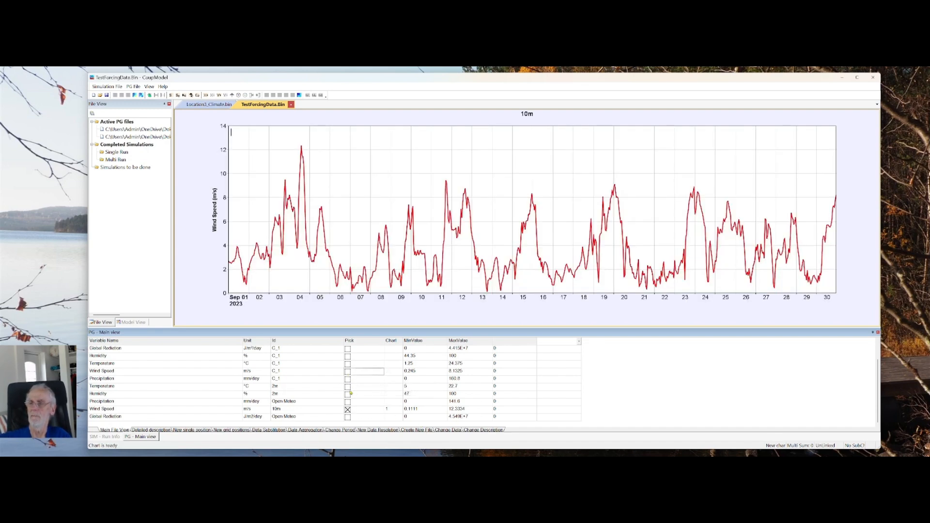
left_click(348, 410)
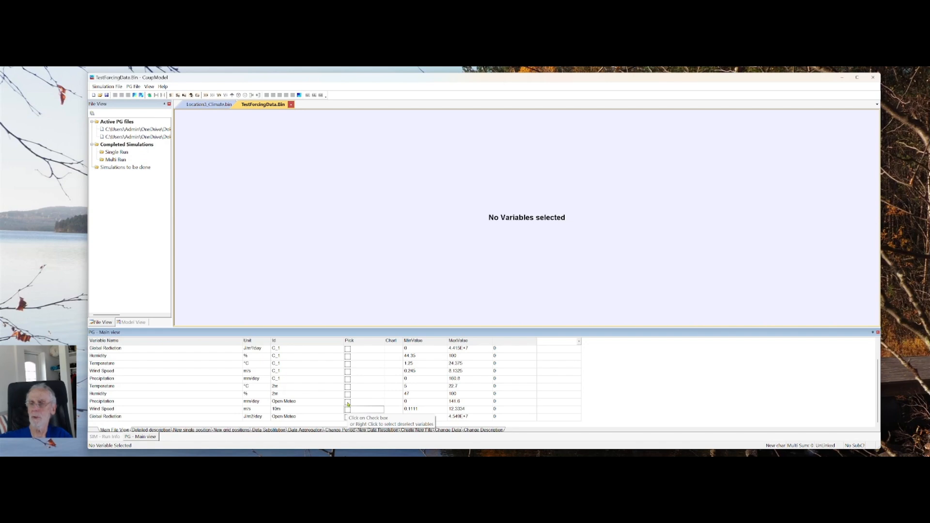
left_click(348, 402)
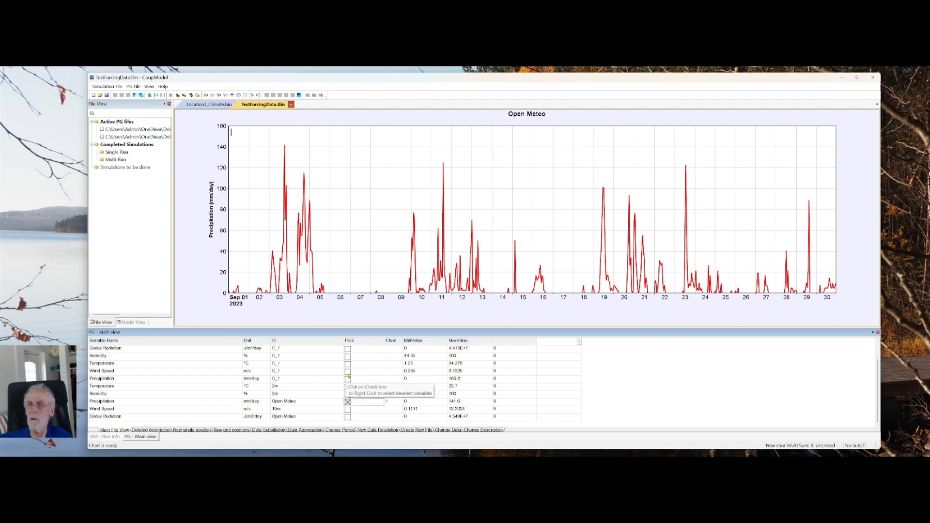
left_click(348, 380)
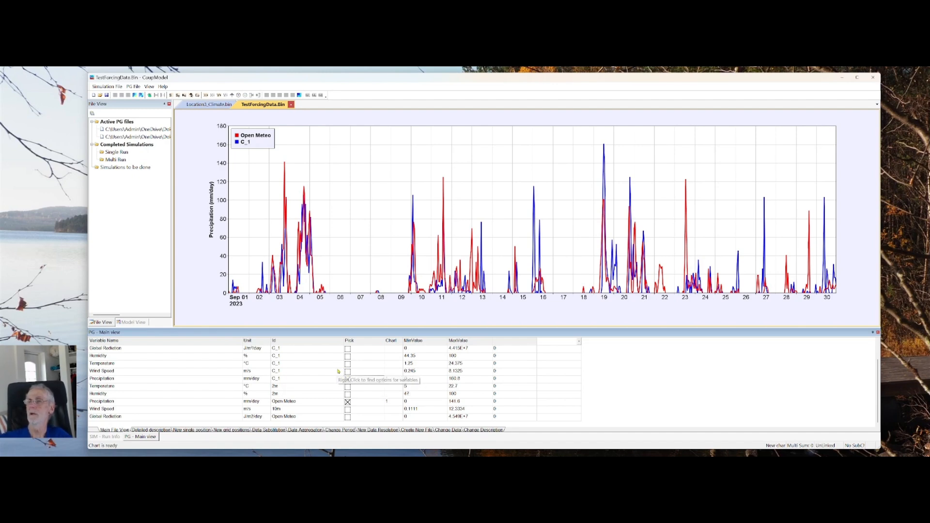
left_click(347, 378)
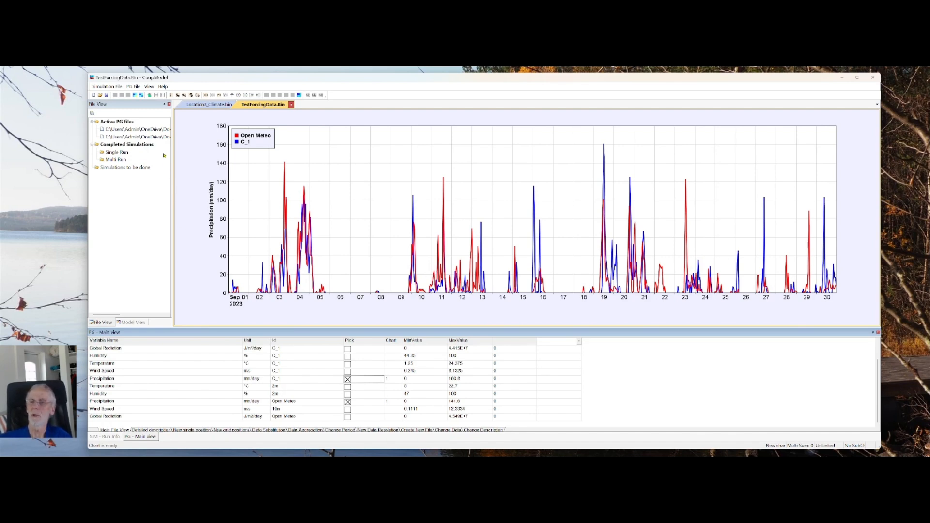
- Show the chart actions pane and dock it below the chart together with the PG main view
left_click(149, 87)
mouse_move(150, 94)
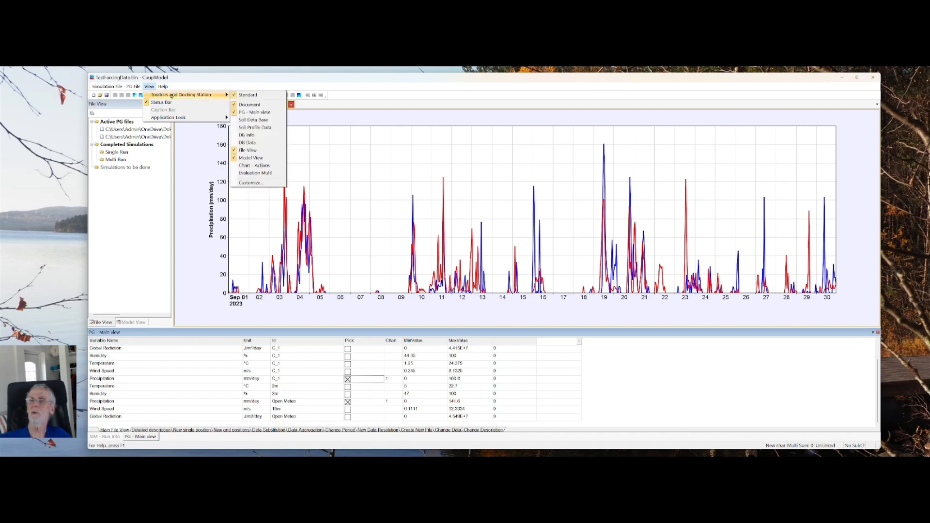
left_click(248, 169)
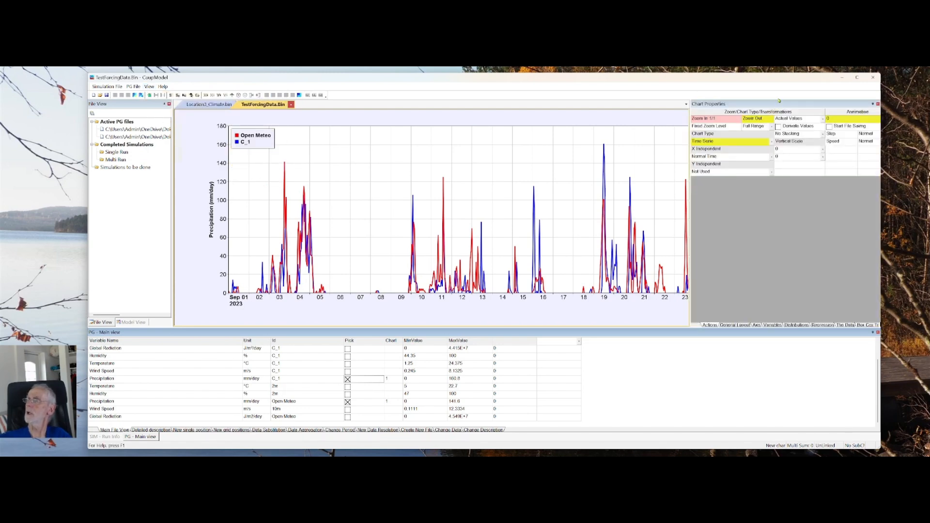
left_click_drag(780, 105, 484, 386)
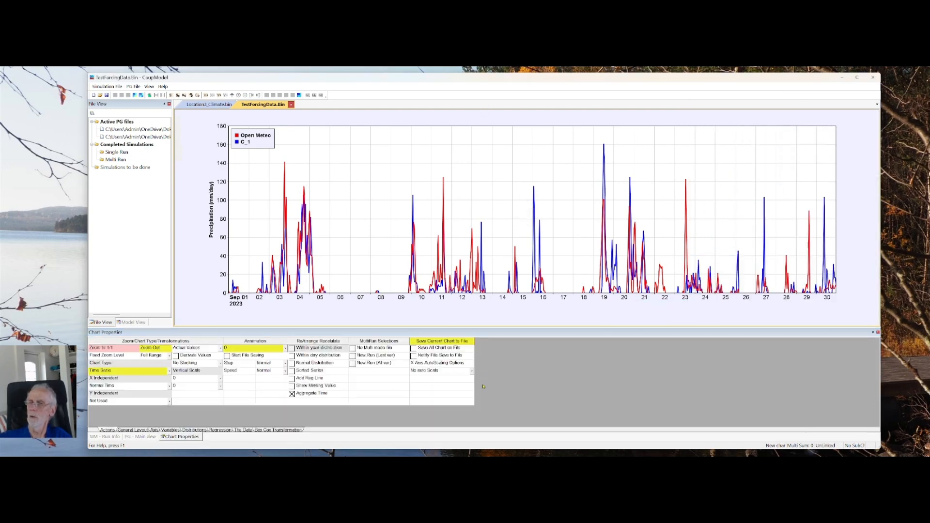
double_click(142, 437)
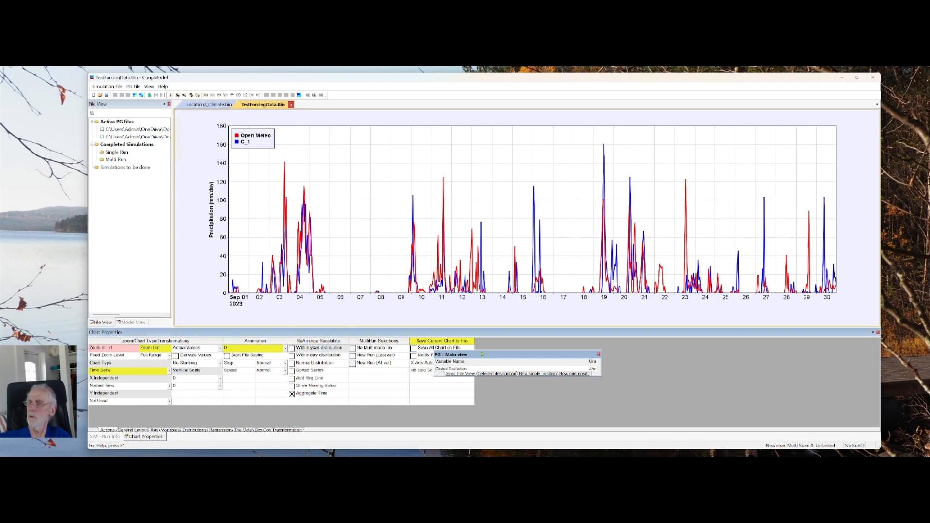
left_click_drag(485, 356, 482, 387)
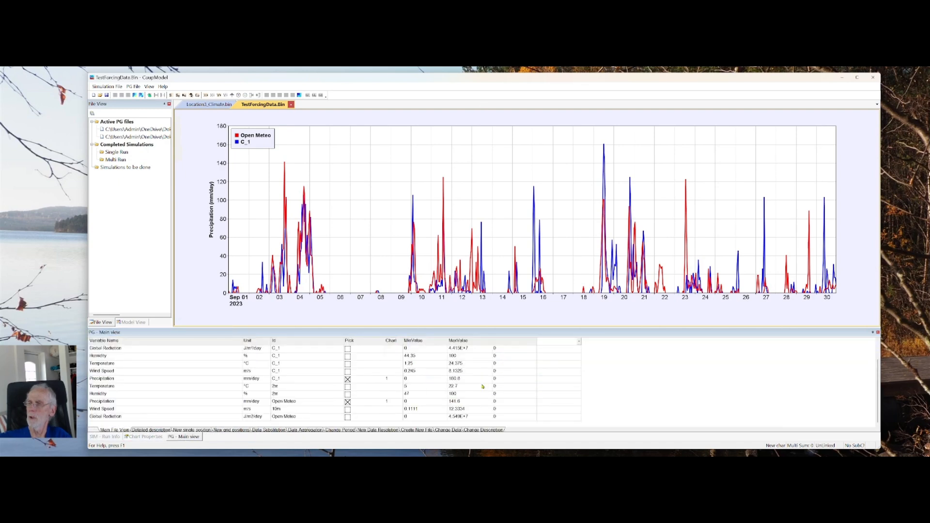
- Set the Precipitation chart's value transformation to All Cumulated for the Open Meteo and C_1 series
left_click(145, 437)
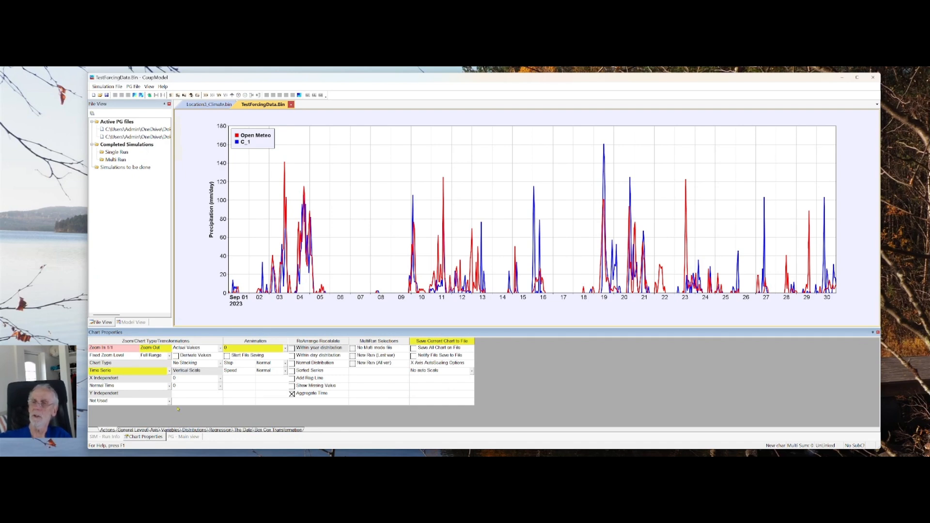
left_click(220, 348)
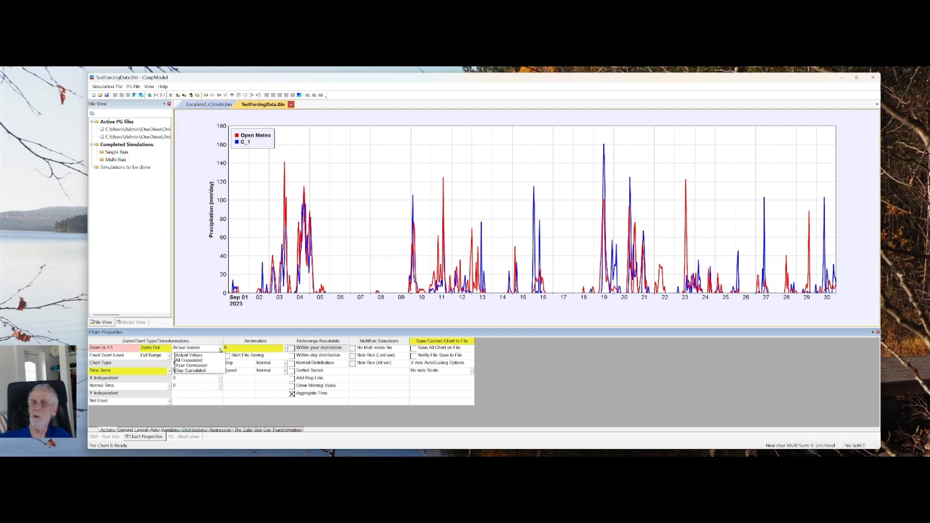
left_click(195, 361)
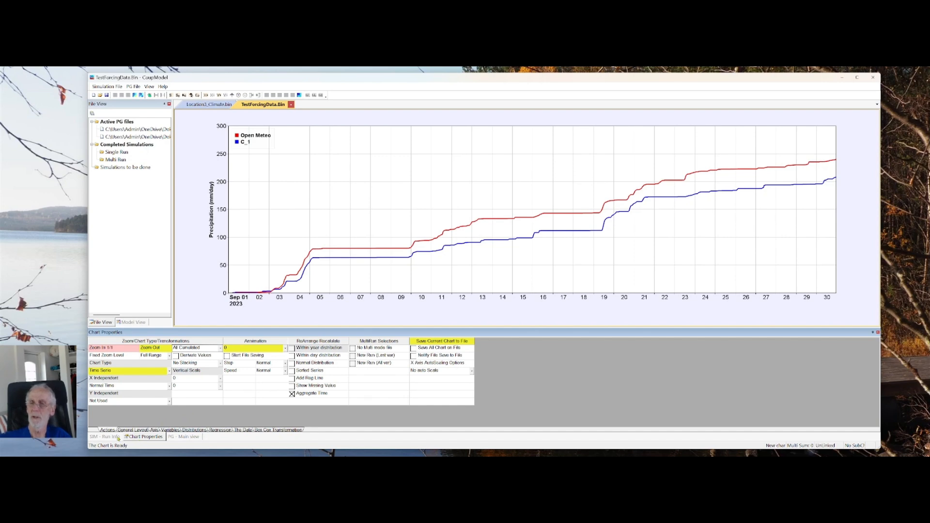
- Deselect the Open Meteo Precipitation and set it as the first independent variable for a scatter chart against the C_1 Precipitation
left_click(187, 438)
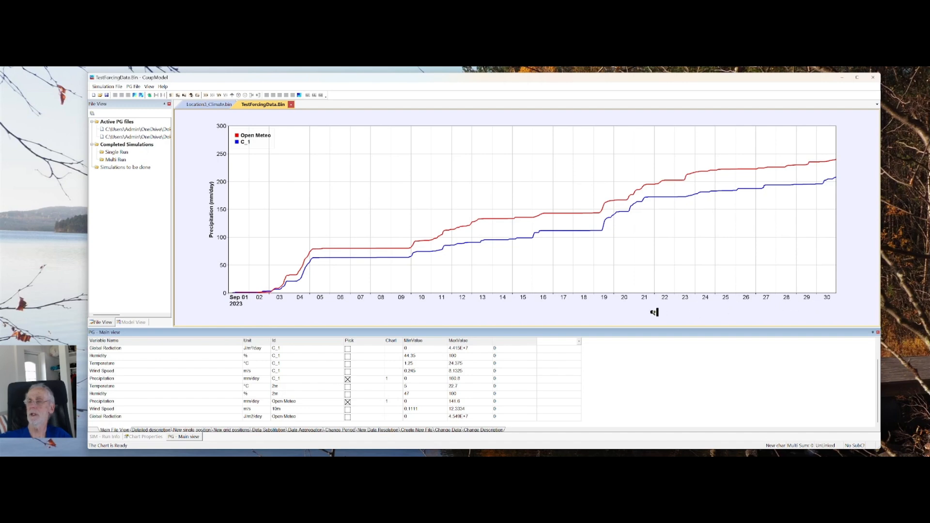
left_click(348, 403)
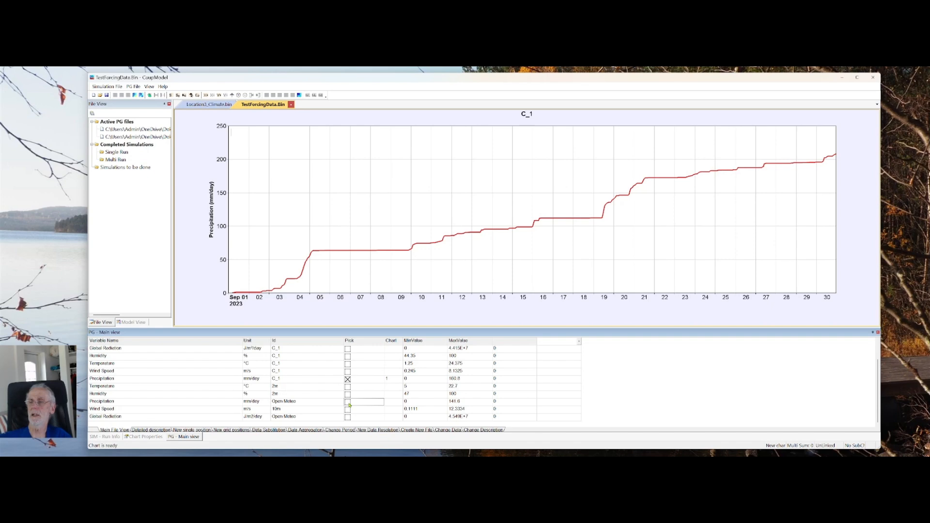
right_click(348, 404)
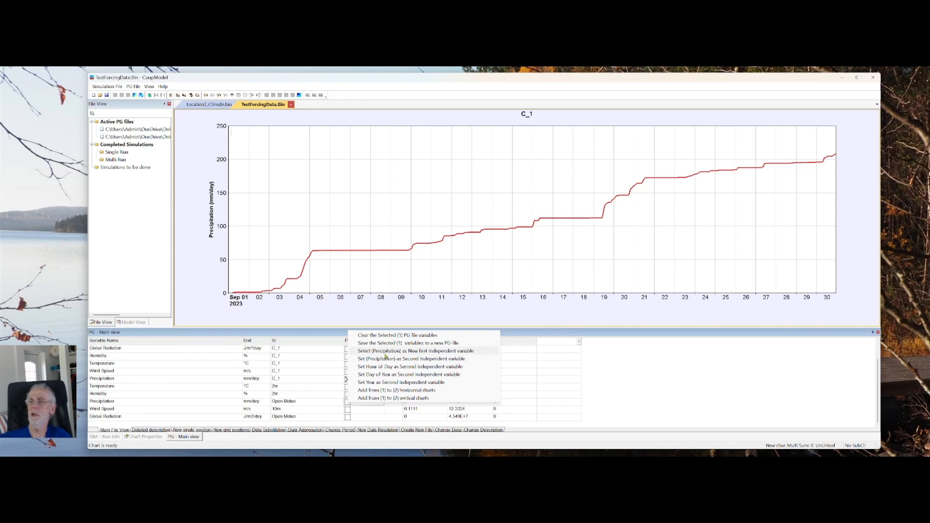
left_click(386, 353)
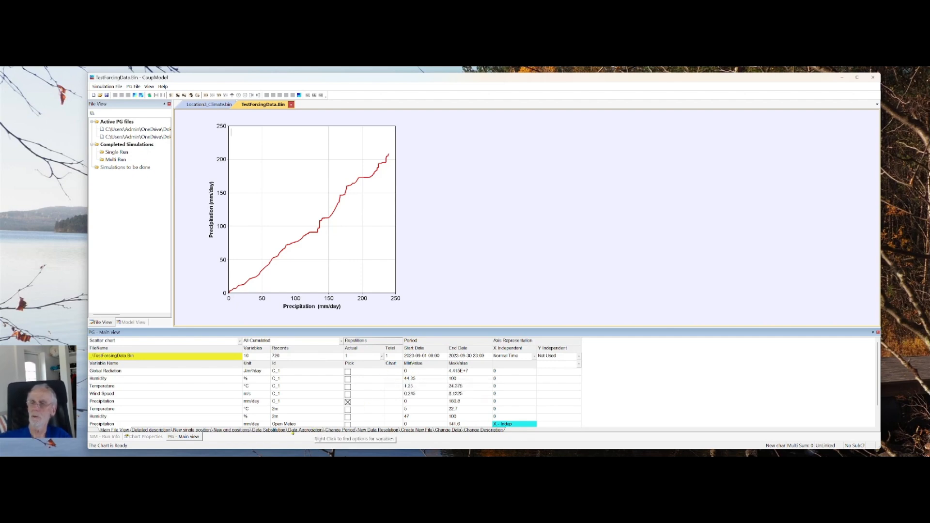
- Add a regression line to the cumulated Precipitation scatter chart and show its regression coefficients
left_click(145, 438)
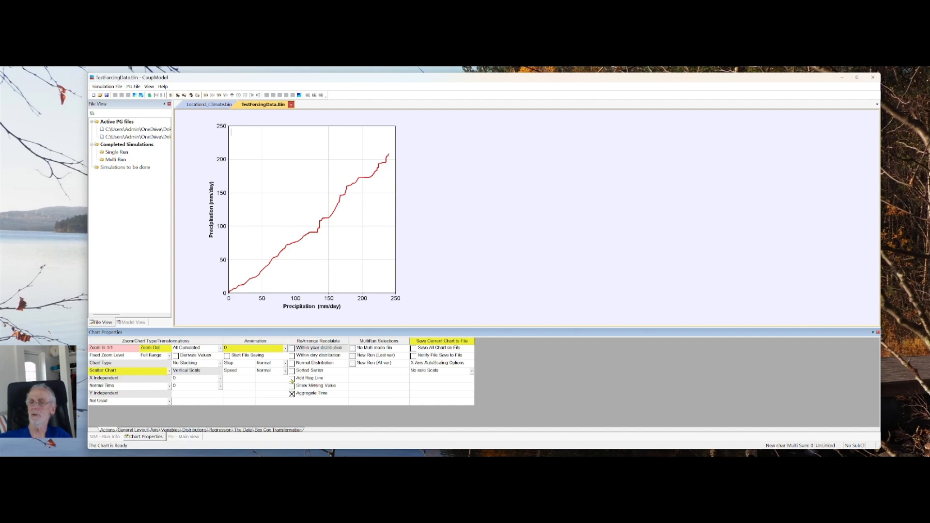
left_click(292, 378)
left_click(221, 430)
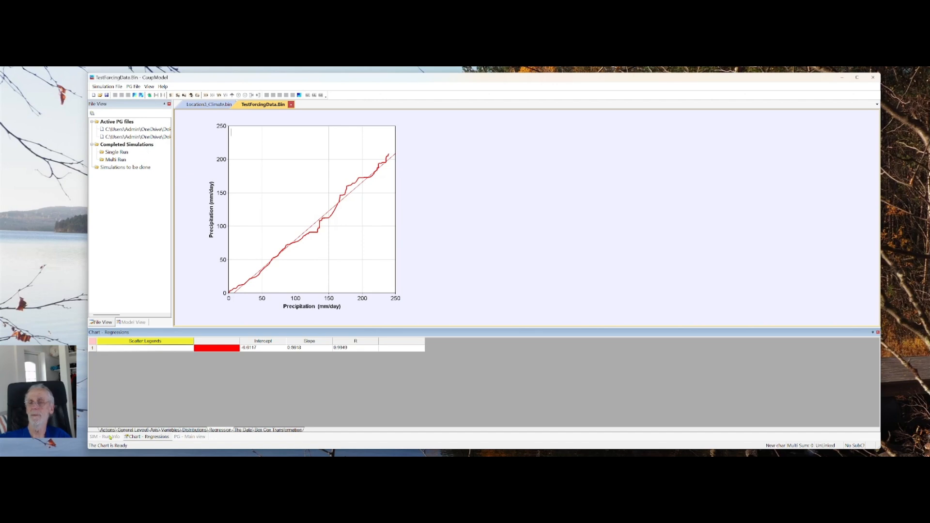
- Return to the variable list of TestForcingData.Bin and review which Precipitation variables are plotted and used as independent
left_click(110, 437)
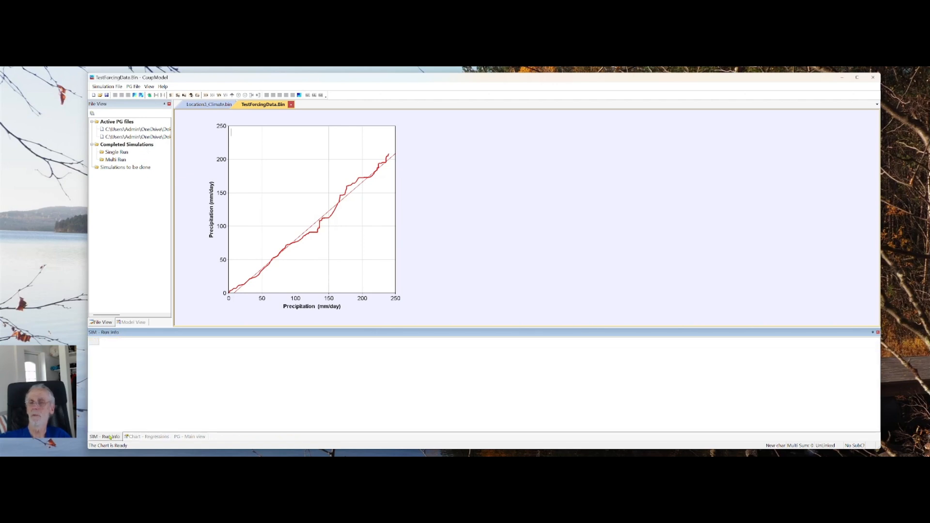
left_click(145, 436)
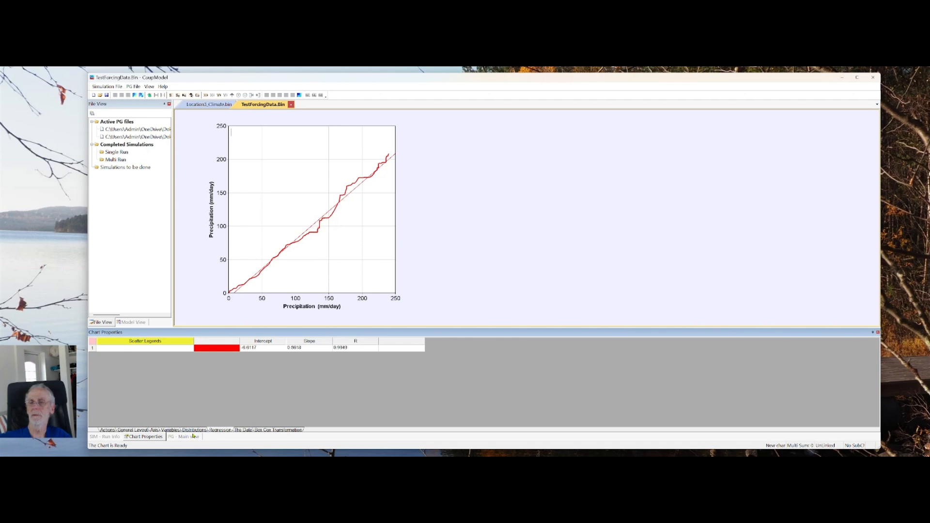
left_click(189, 437)
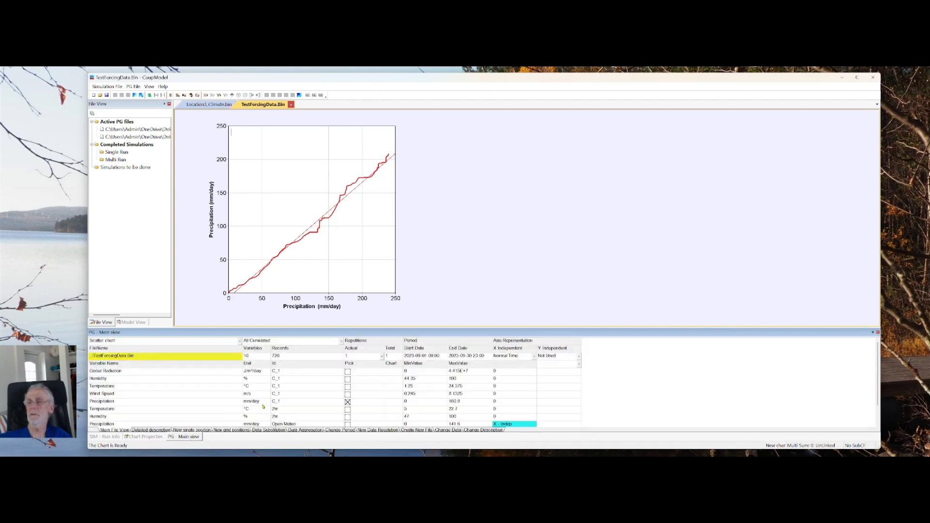
scroll(555, 386, "down", 1)
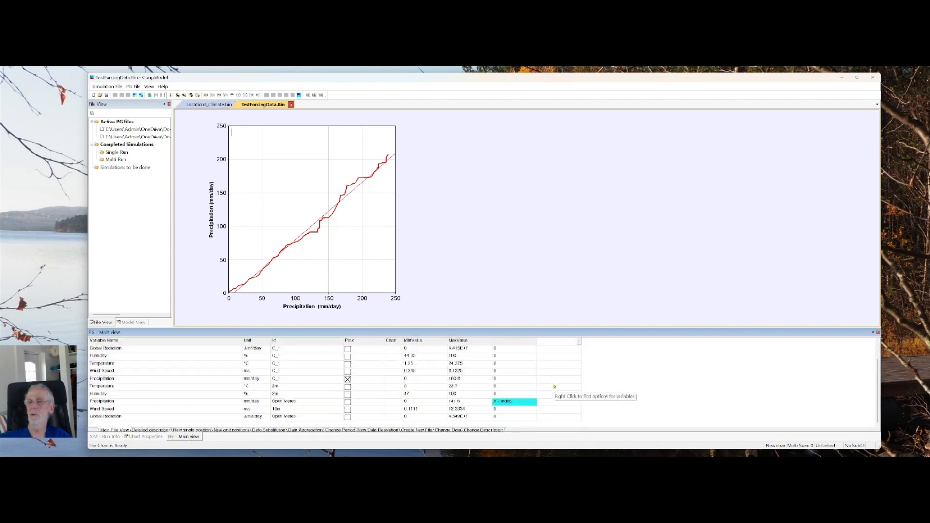